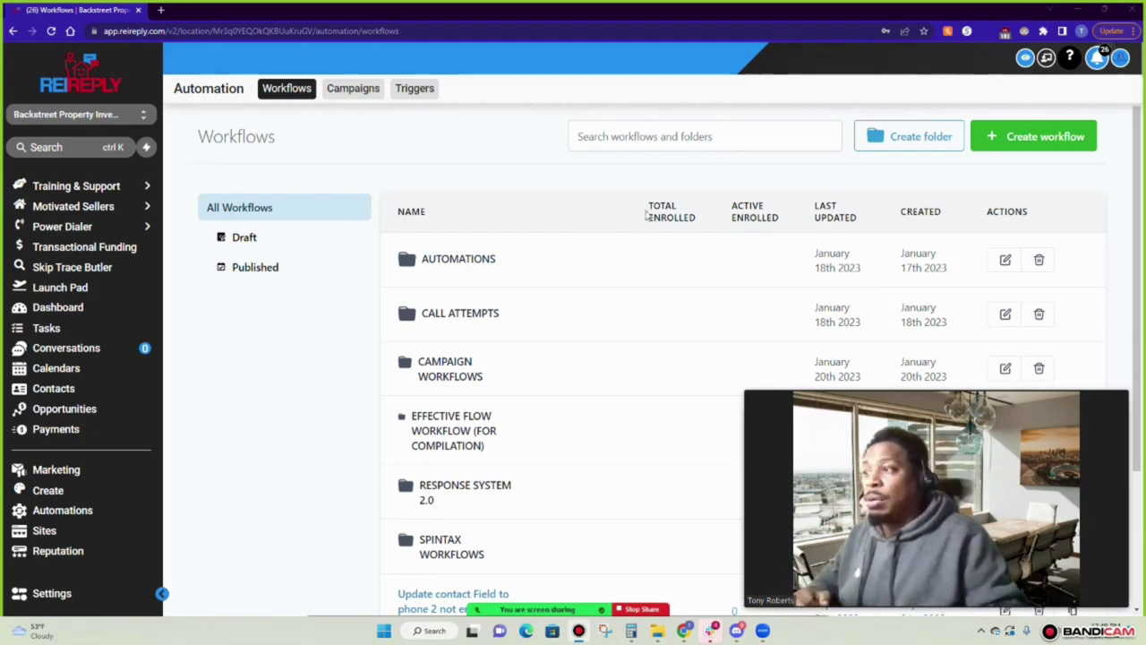
# Create a new workflow from the Start from scratch template
pyautogui.click(1044, 139)
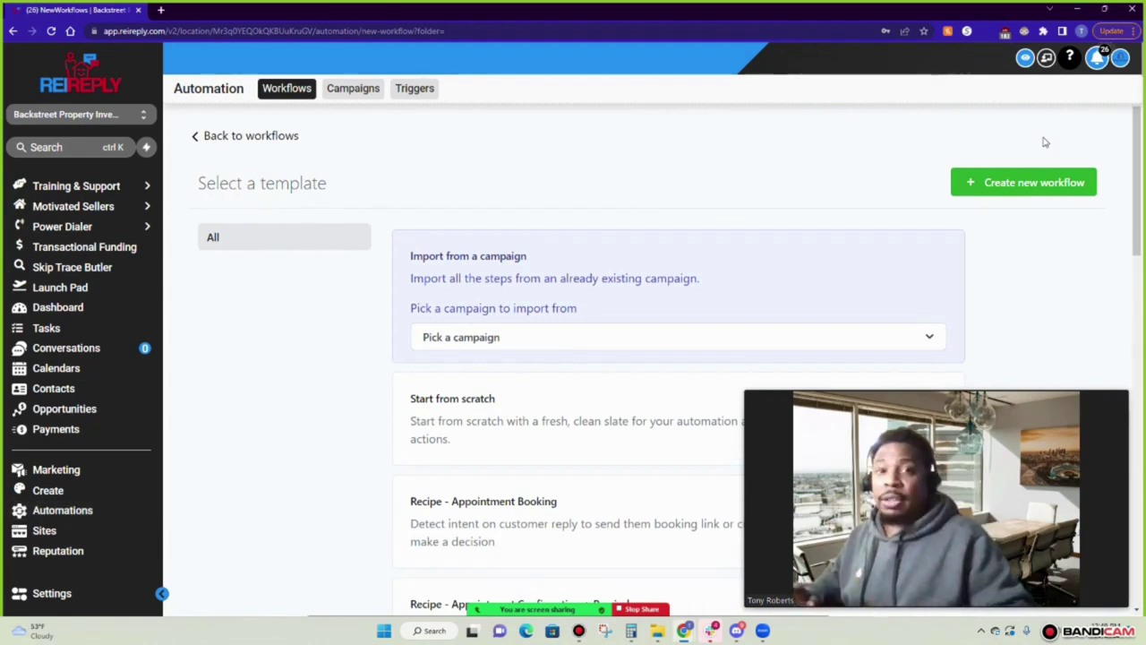
pyautogui.scroll(-1, 839, 292)
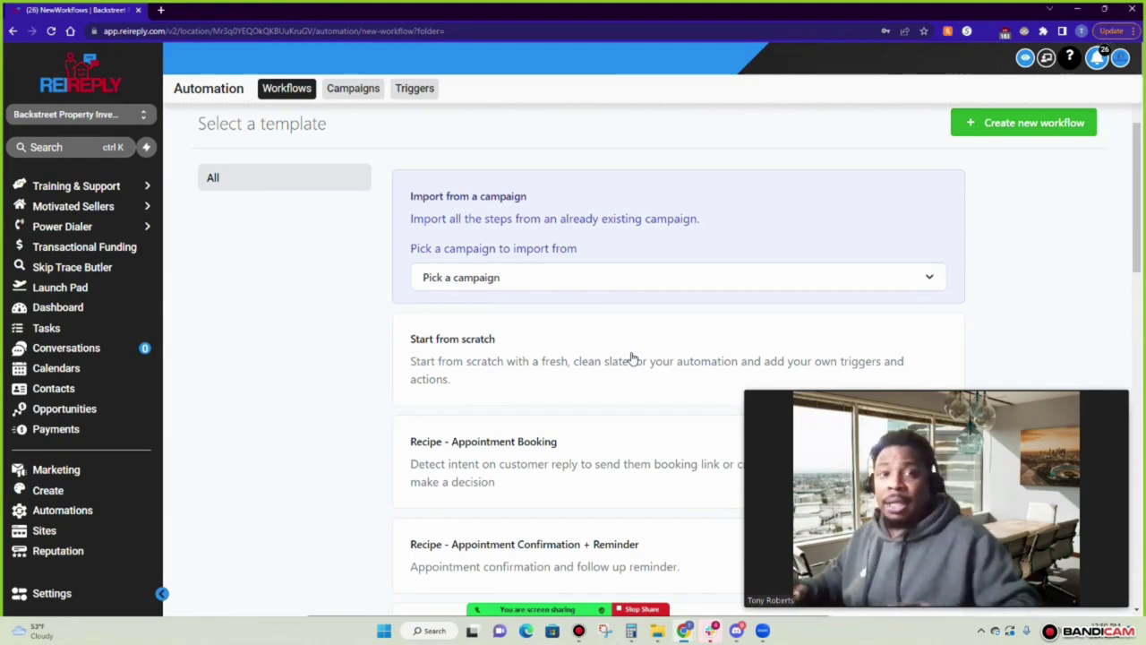
pyautogui.click(631, 358)
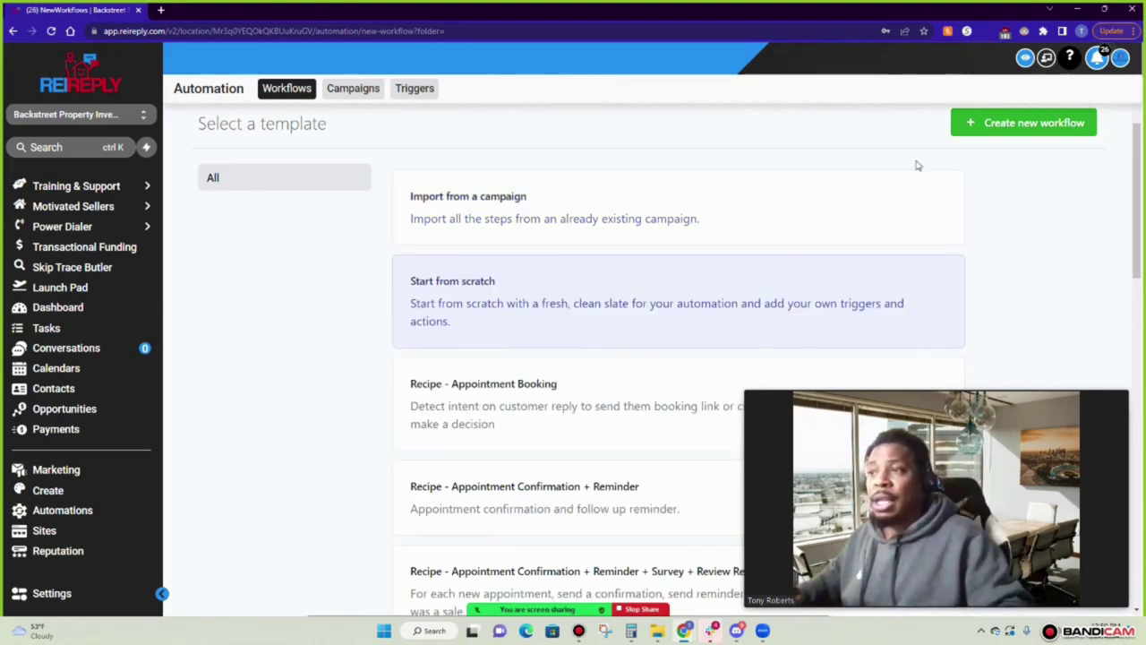
pyautogui.click(1047, 133)
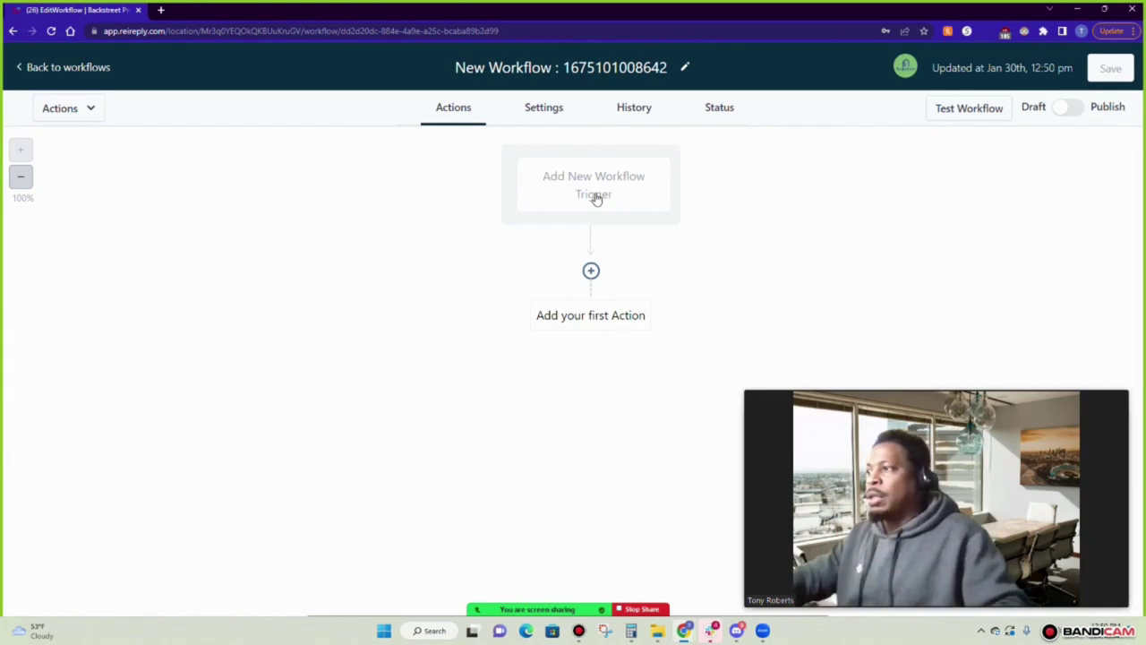
# Search the workflow triggers for "tag" and choose Contact Tag as the trigger
pyautogui.click(596, 197)
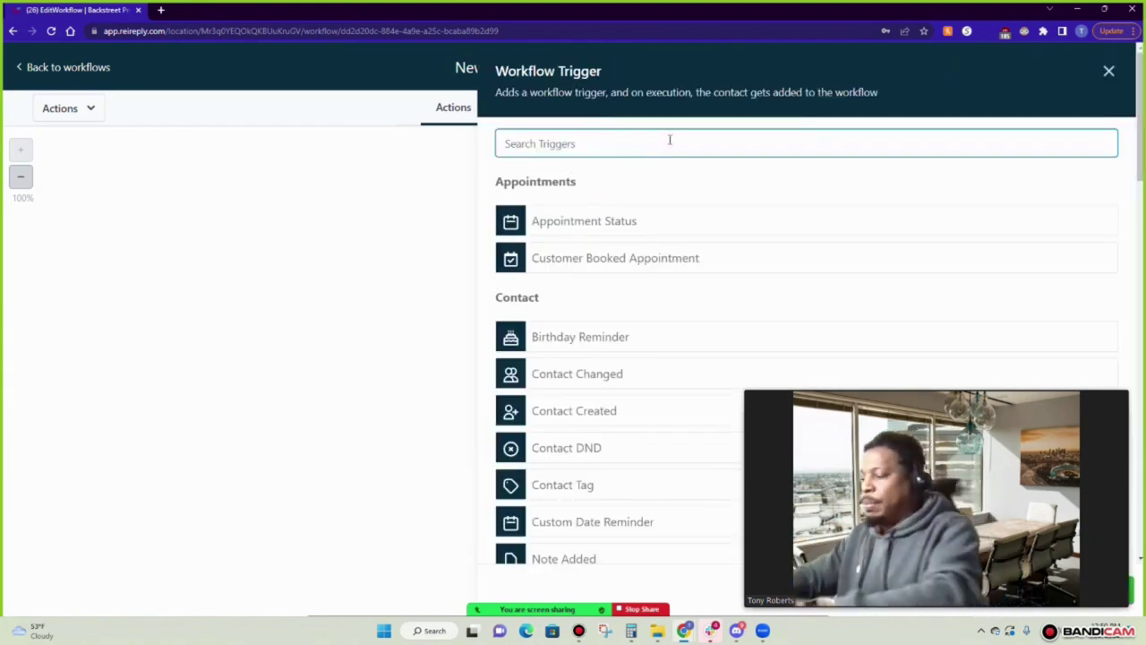
pyautogui.write('tag')
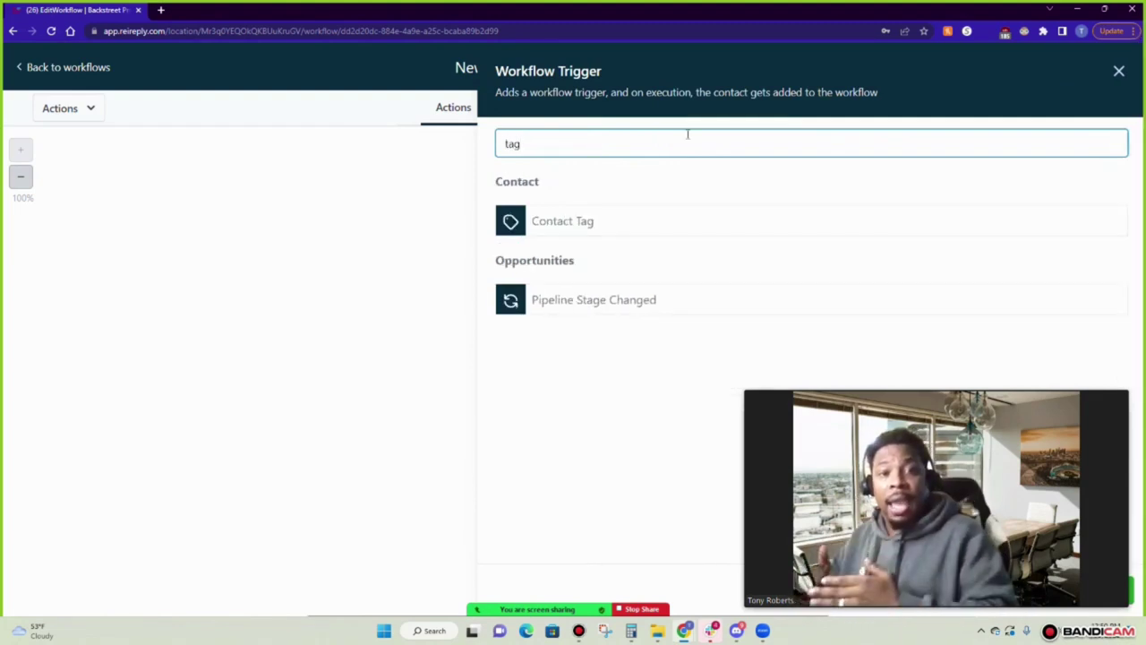
pyautogui.click(590, 227)
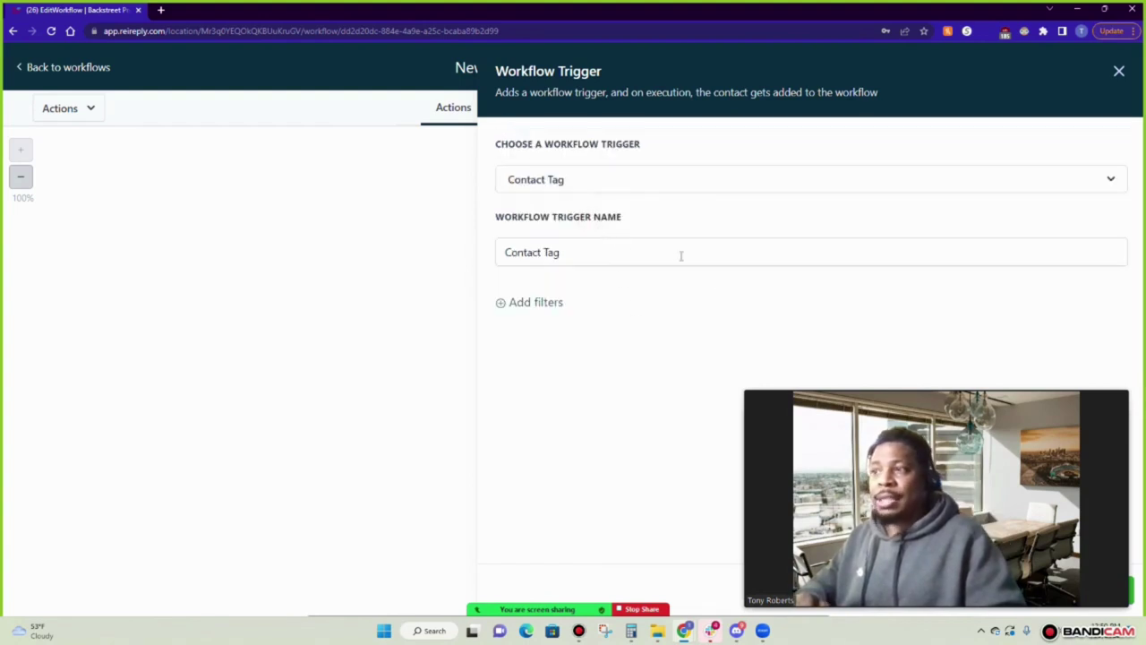
# Add a Tag Added filter with the tag rvm01 to the Contact Tag trigger and save the trigger
pyautogui.click(547, 303)
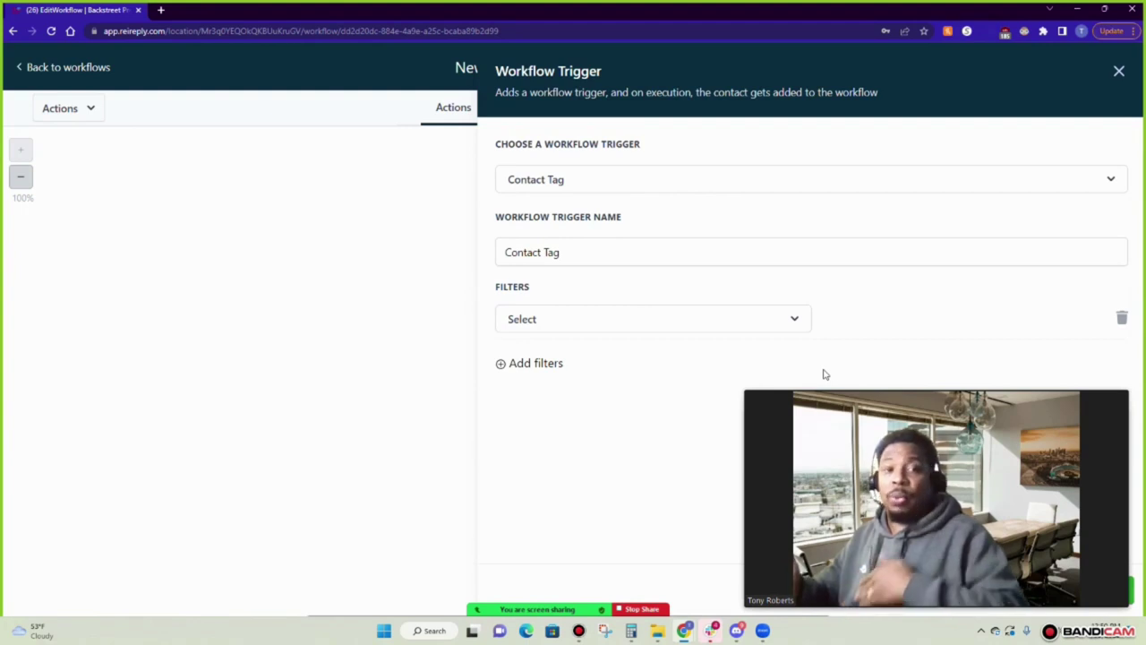
pyautogui.click(779, 324)
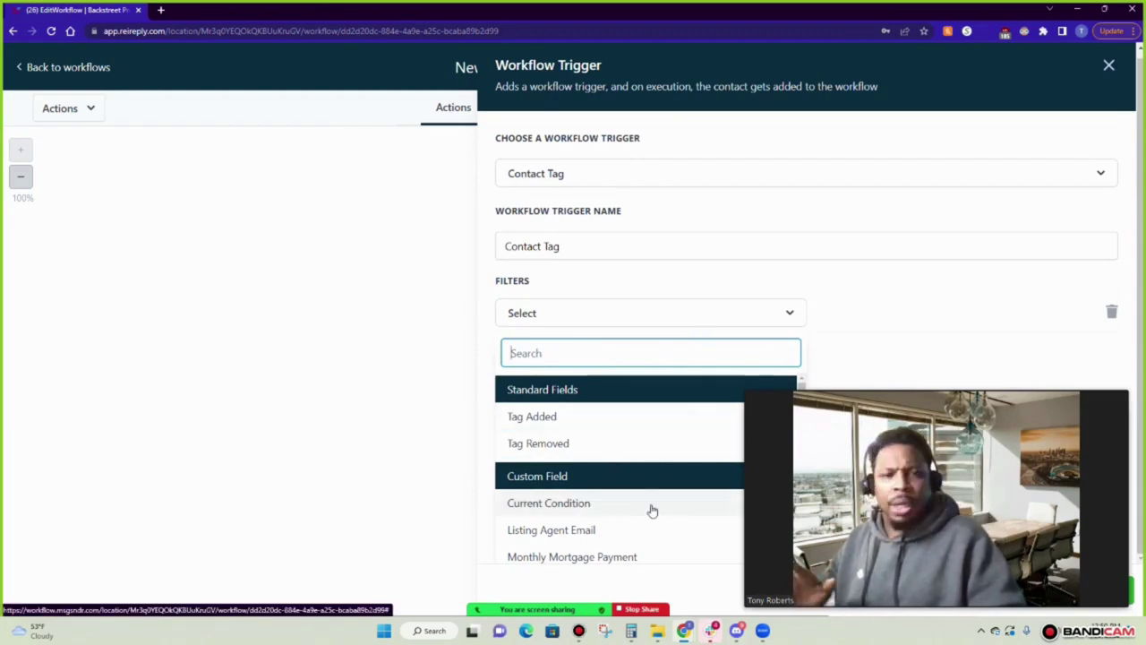
pyautogui.click(559, 417)
pyautogui.click(866, 320)
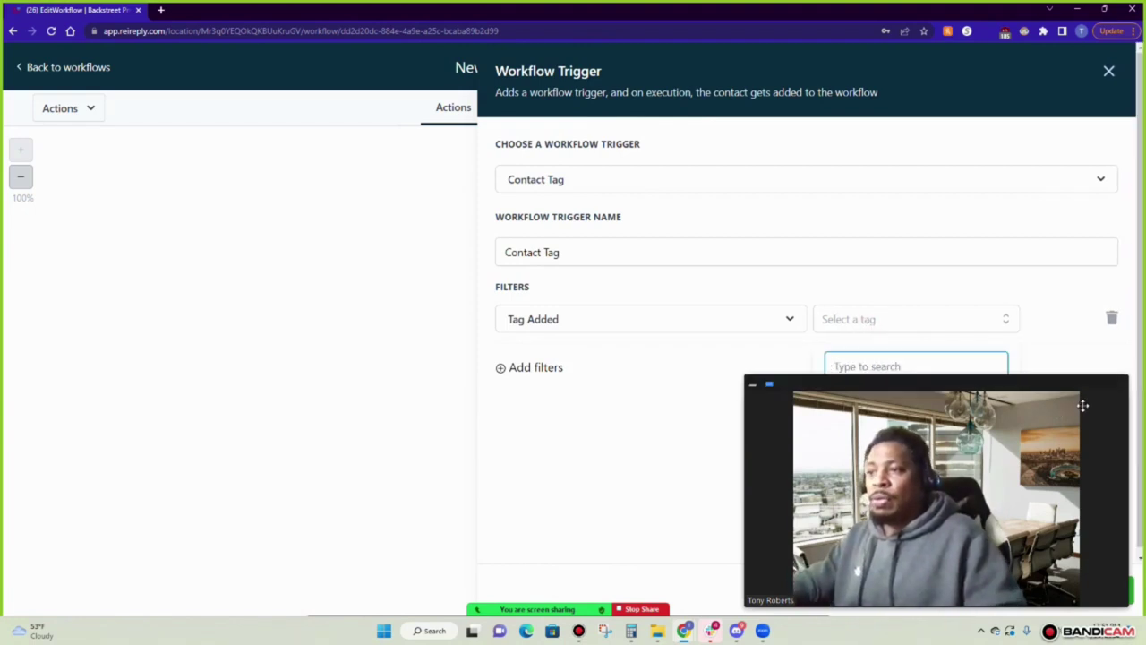
pyautogui.moveTo(1083, 404); pyautogui.dragTo(340, 391)
pyautogui.click(900, 371)
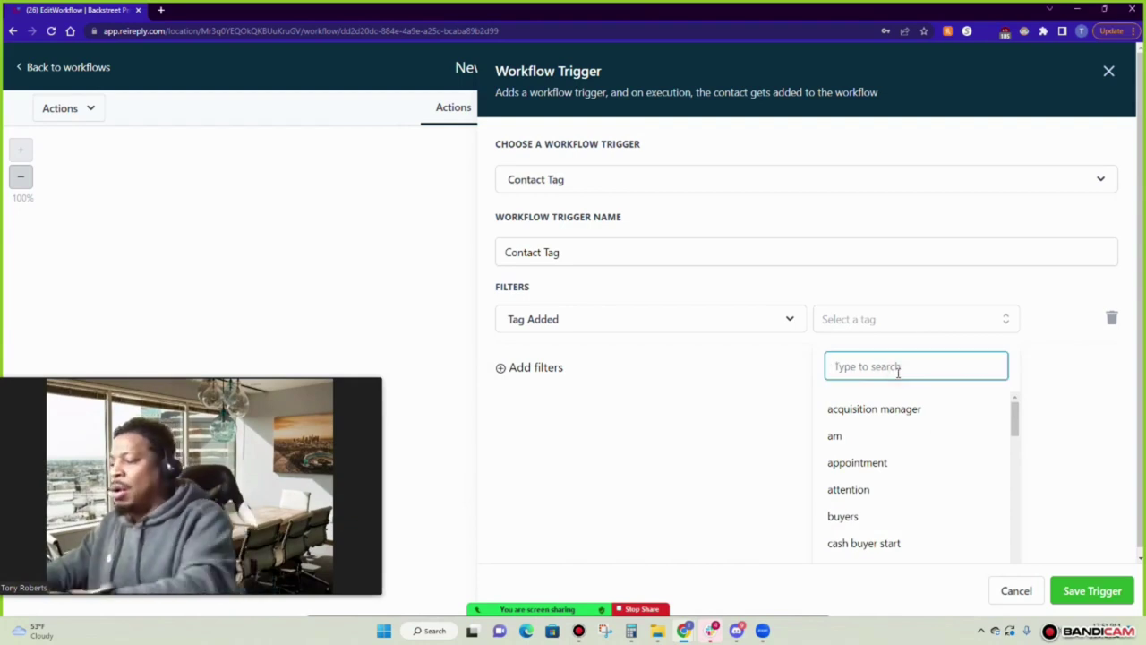
pyautogui.write('rvm')
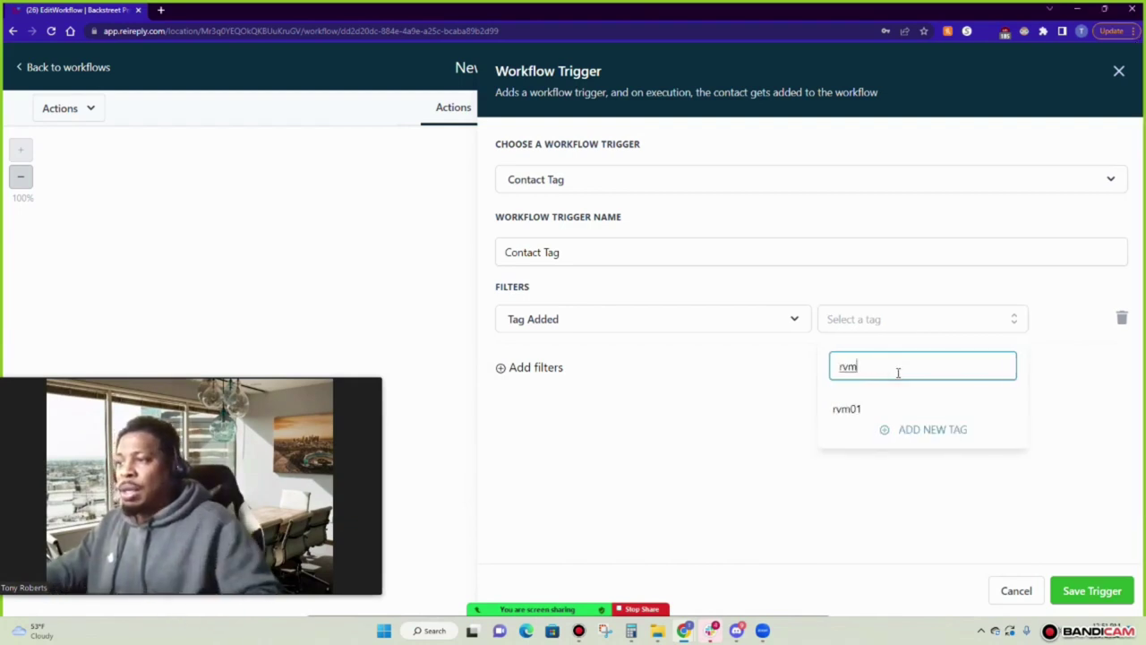
pyautogui.click(847, 411)
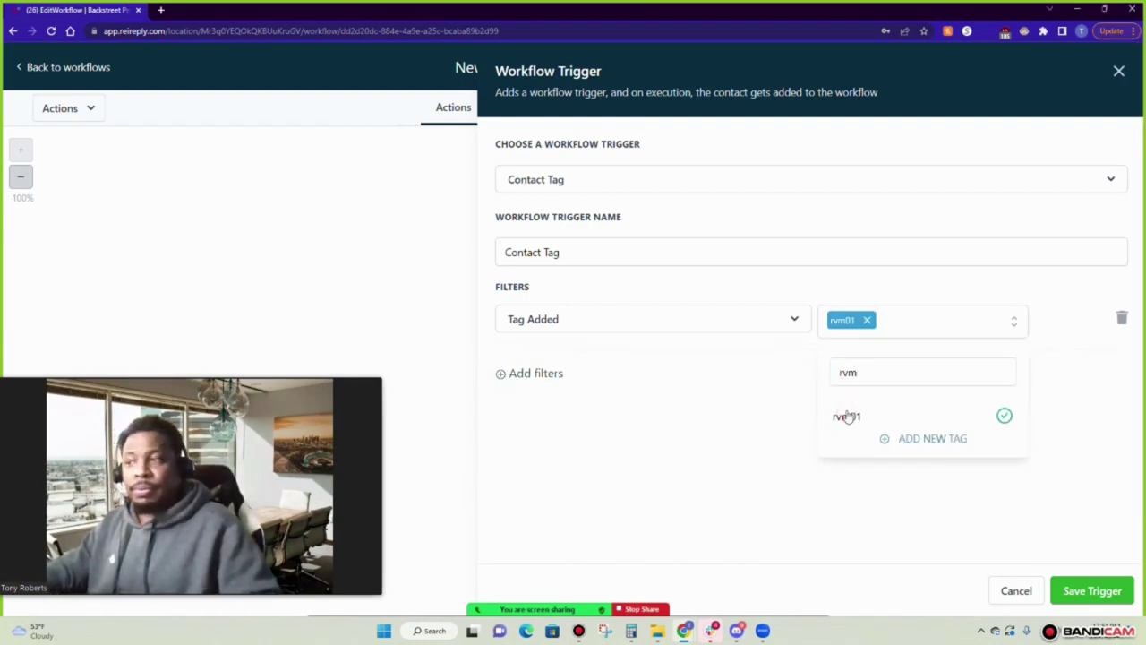
pyautogui.click(789, 437)
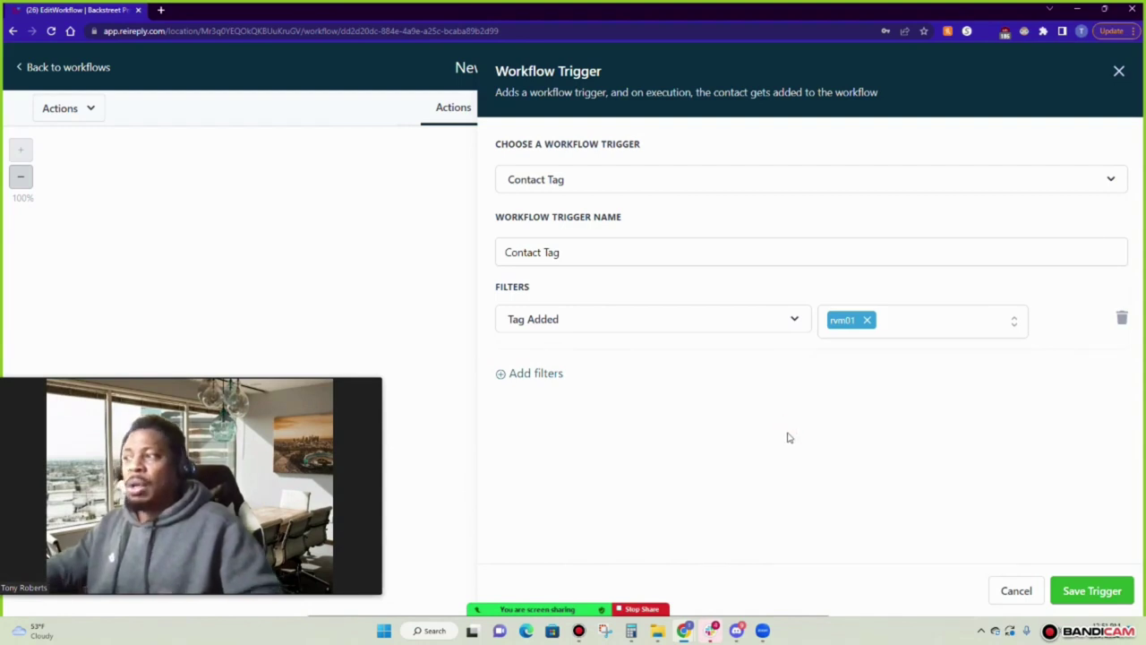
pyautogui.click(1085, 591)
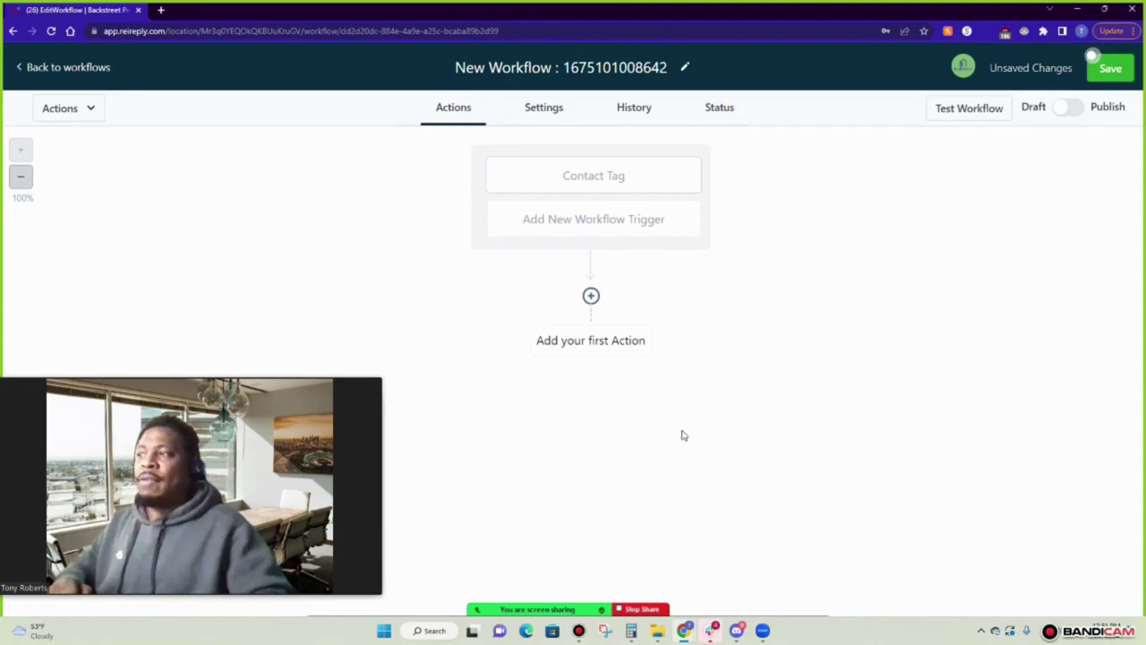
pyautogui.click(606, 190)
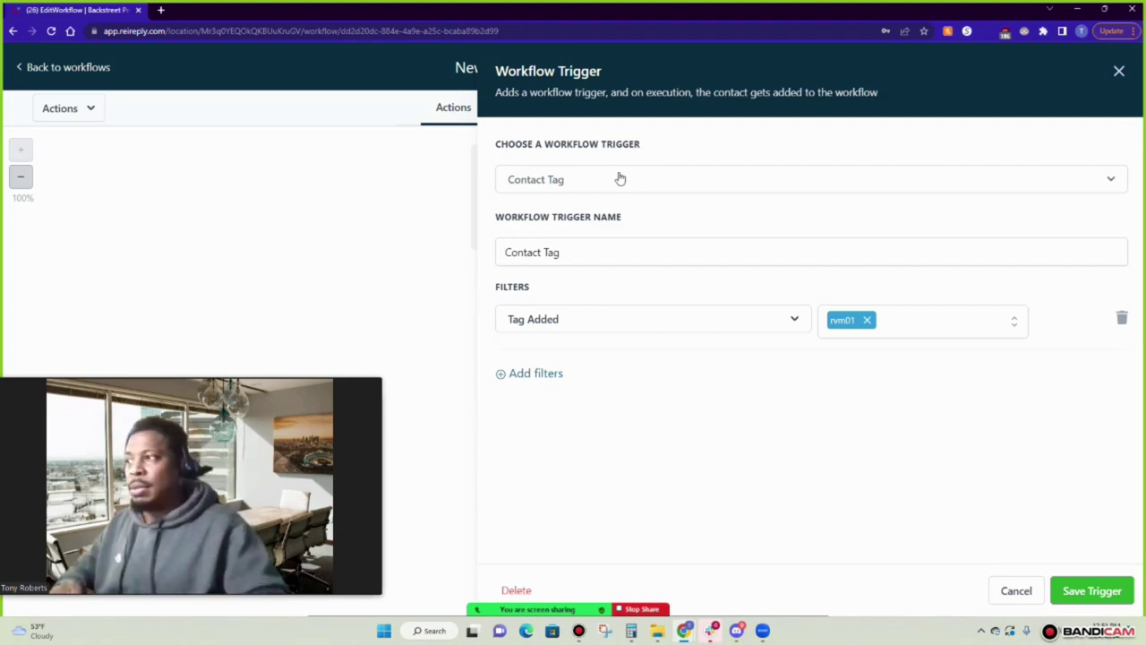
pyautogui.click(1119, 72)
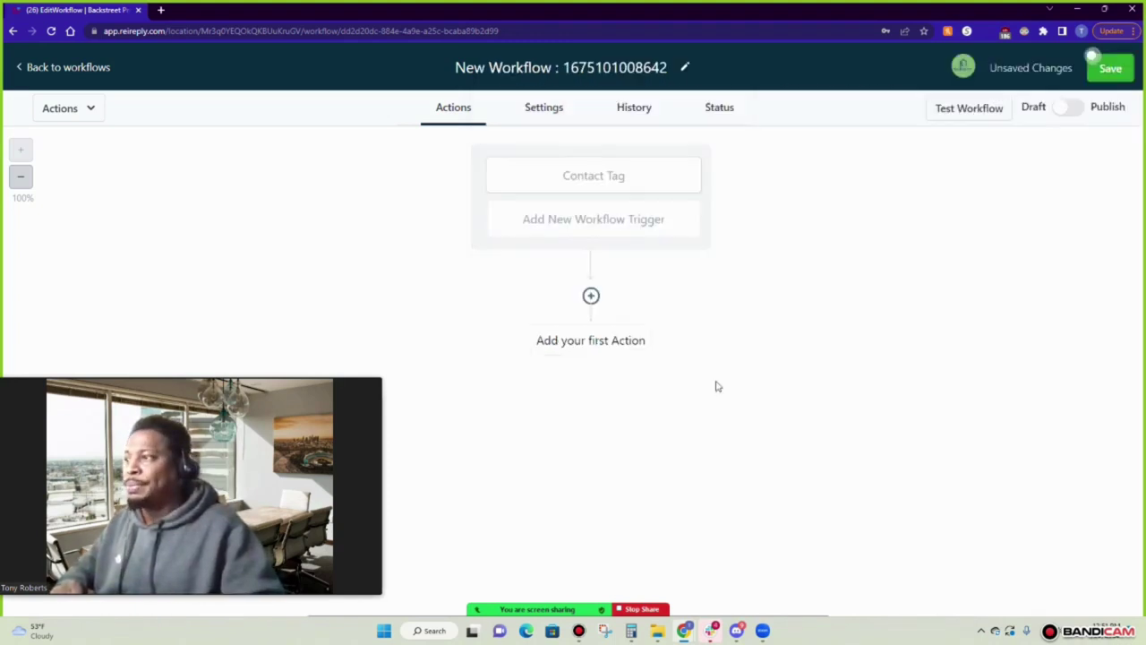
# Add a Voicemail action as the first action and upload the file "RVM 2 Generic Dont want to miss an opportunity.mp3"
pyautogui.click(606, 338)
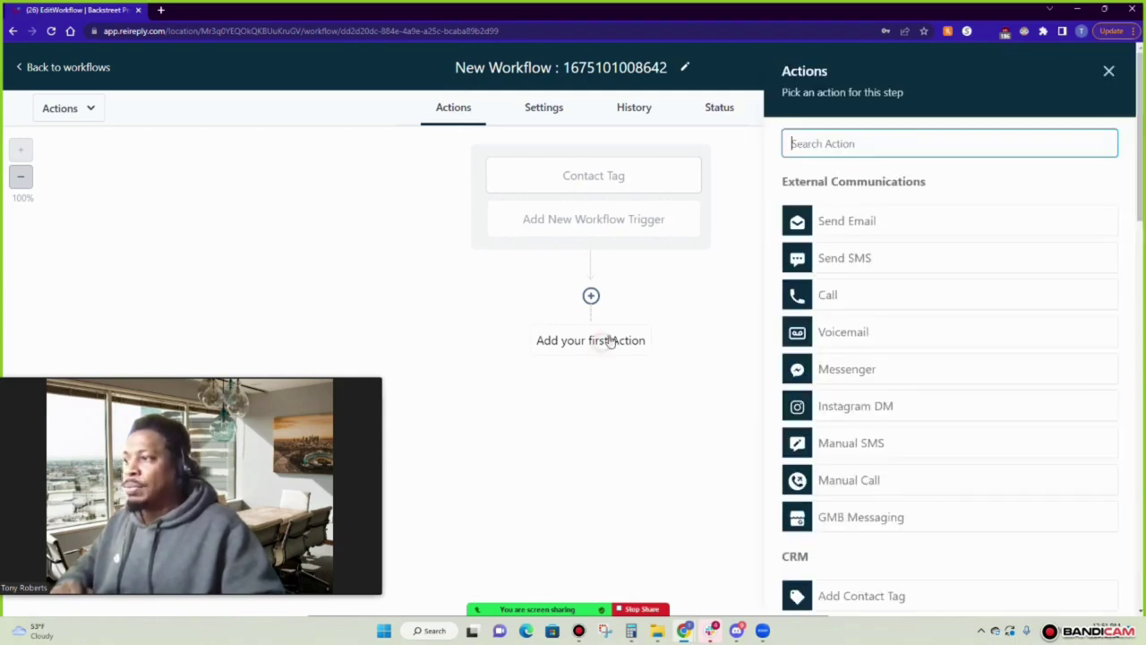
pyautogui.click(872, 144)
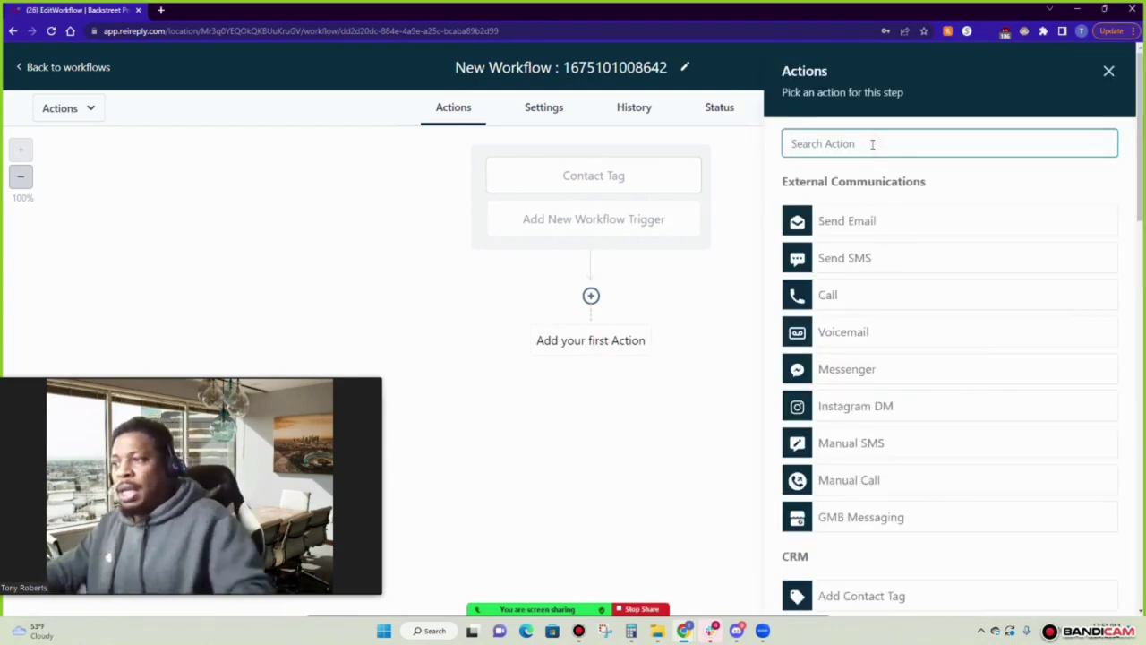
pyautogui.click(871, 332)
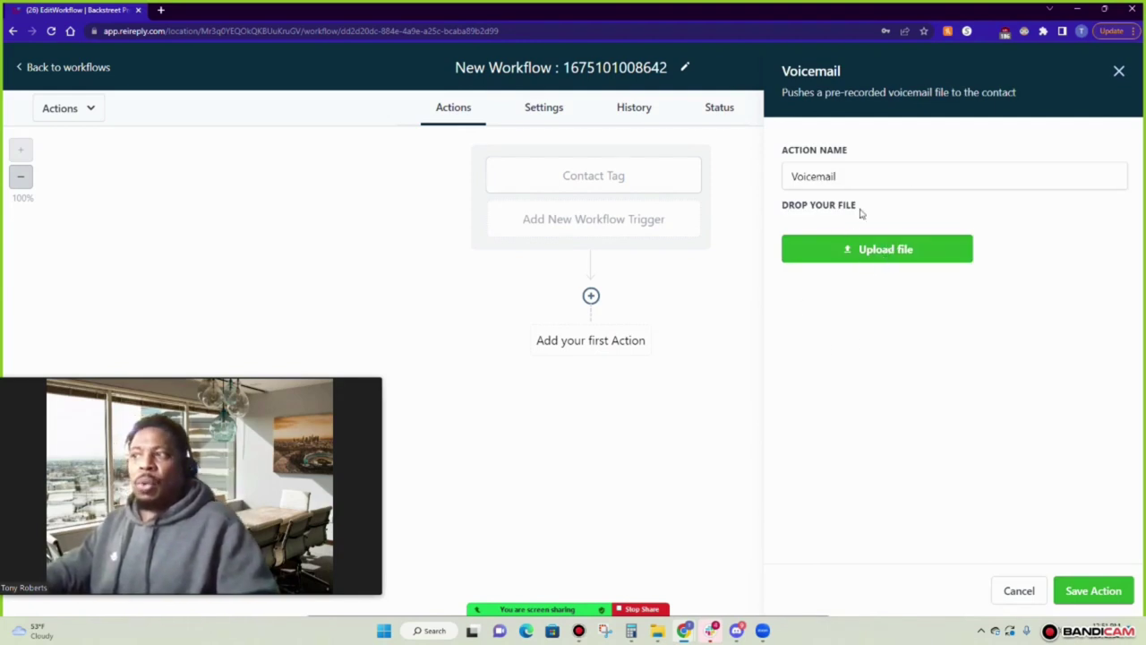
pyautogui.click(889, 256)
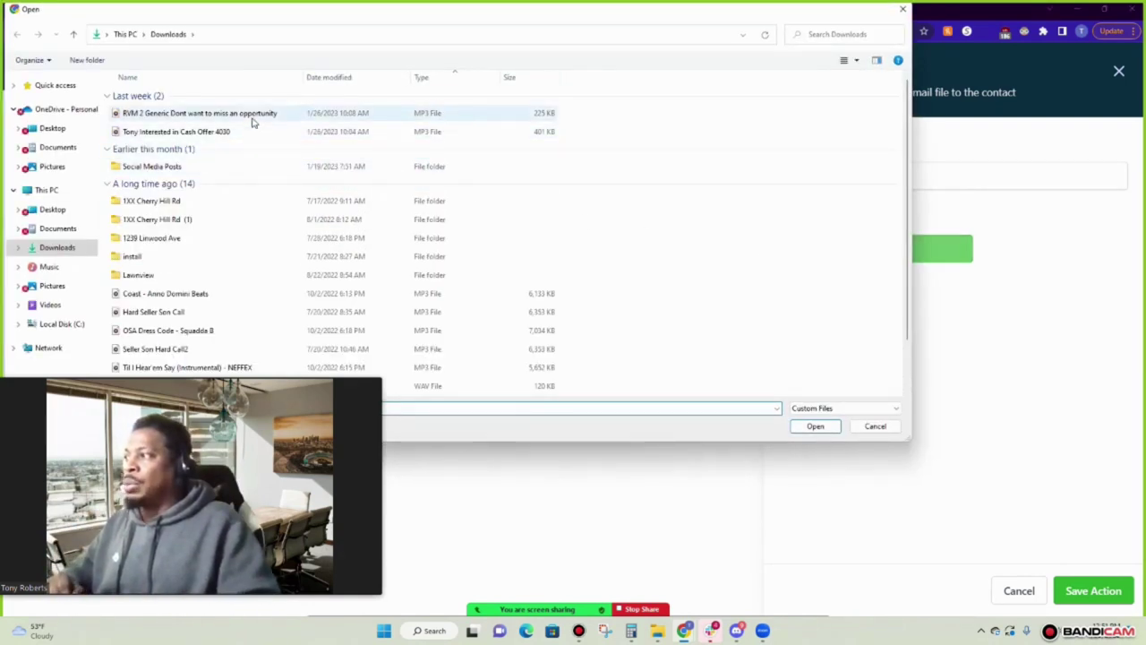
pyautogui.doubleClick(259, 113)
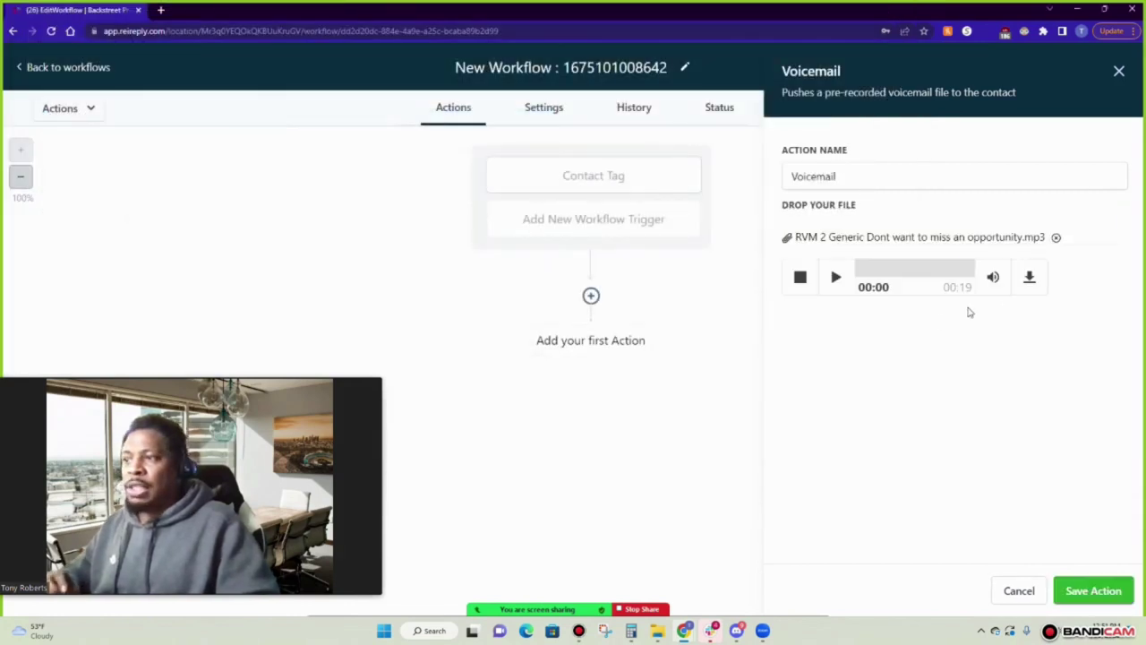
# Play a short preview of the uploaded recording and save the Voicemail action
pyautogui.click(836, 279)
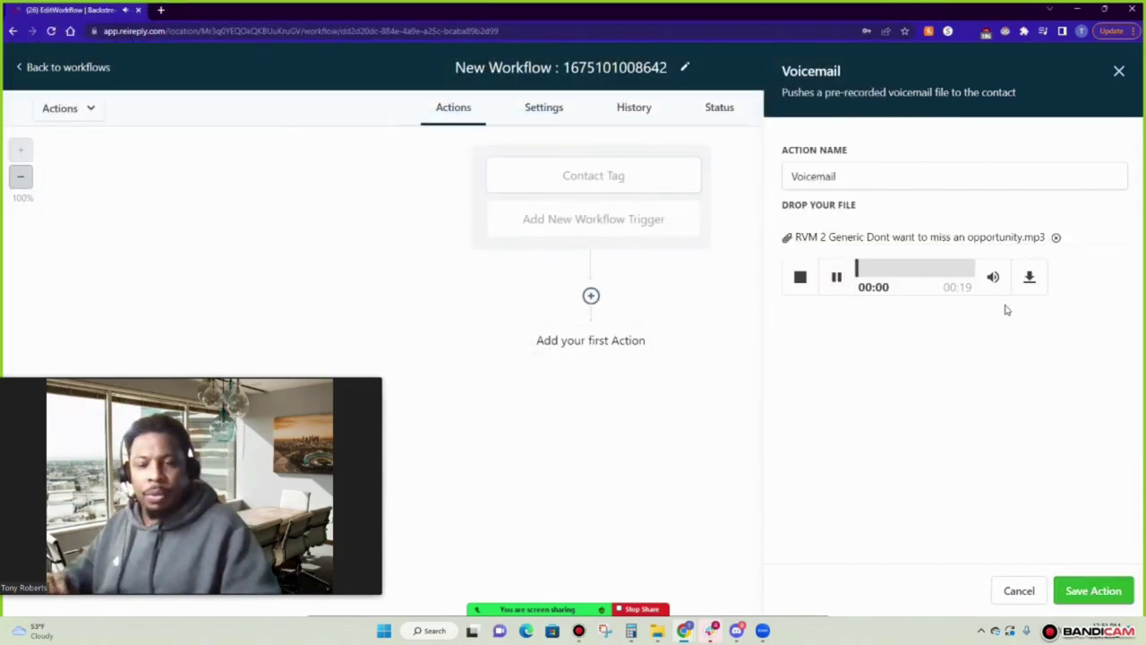
pyautogui.click(838, 283)
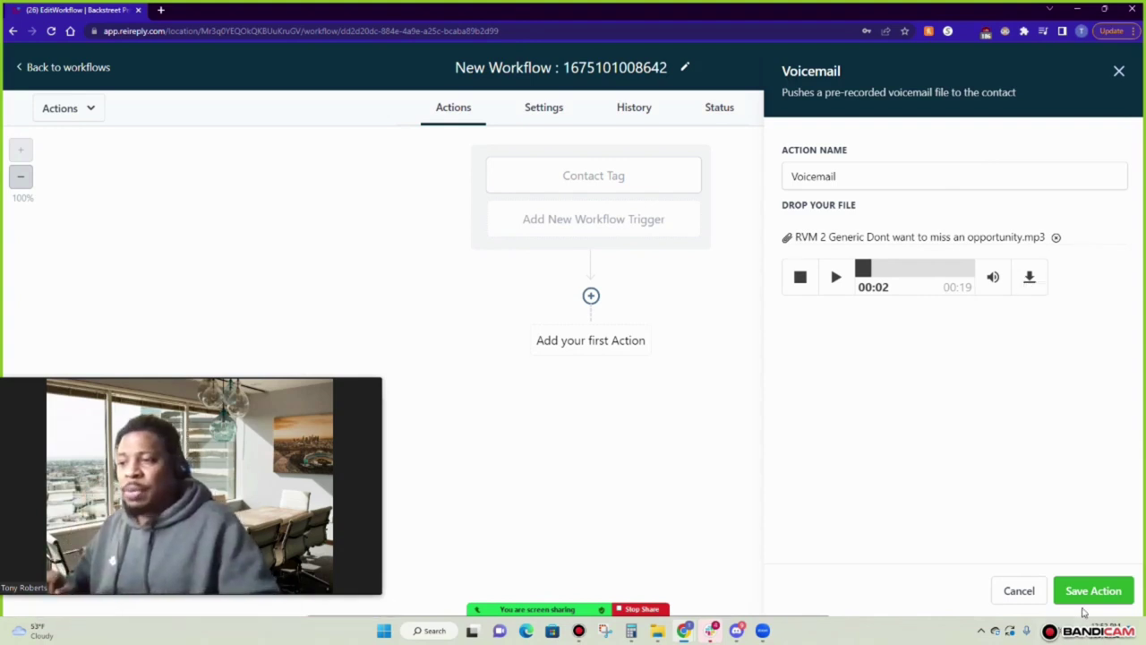
pyautogui.click(1069, 592)
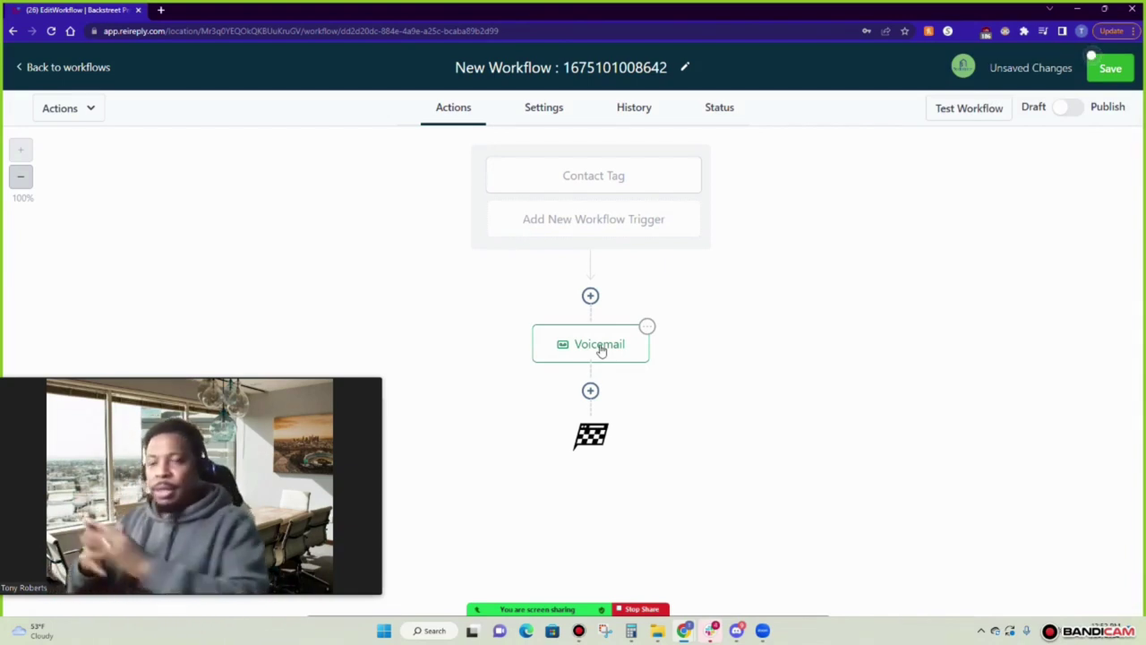
pyautogui.click(618, 188)
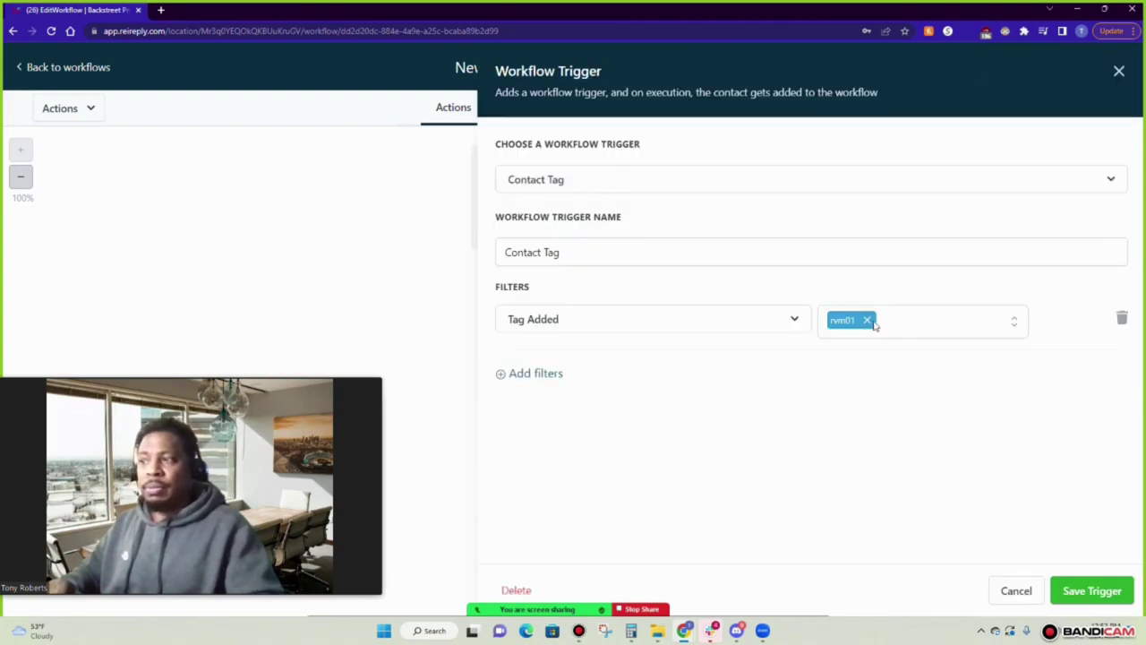
pyautogui.click(1118, 71)
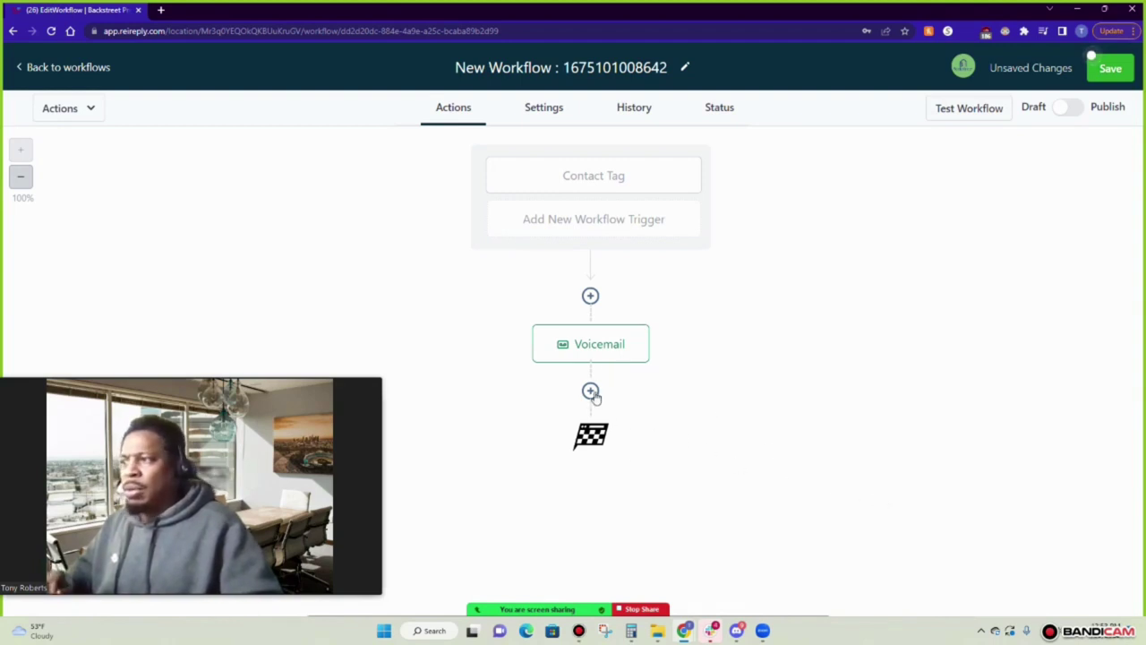
# Insert a Wait action after the Voicemail step and set it to wait for a Time Delay
pyautogui.click(590, 390)
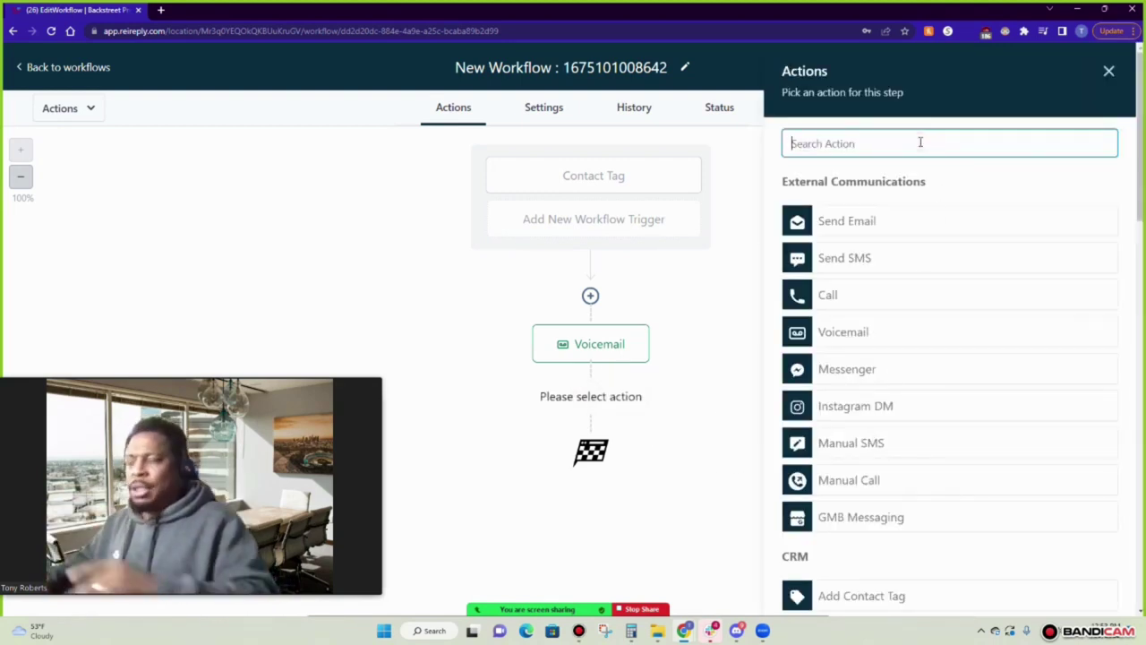
pyautogui.write('wait')
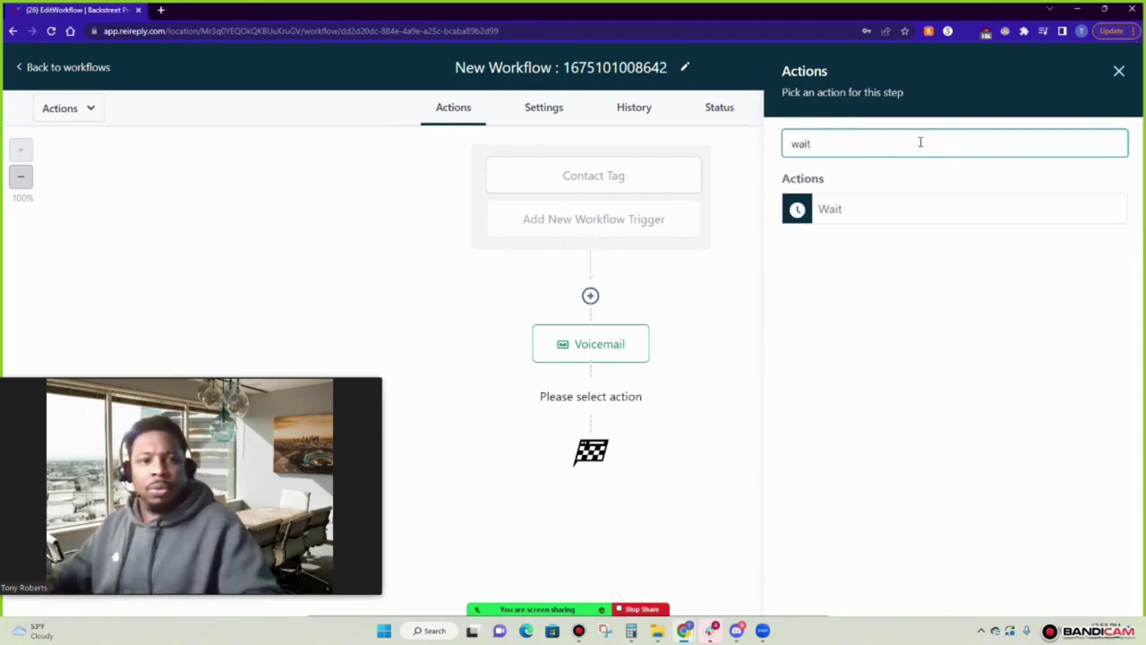
pyautogui.click(845, 215)
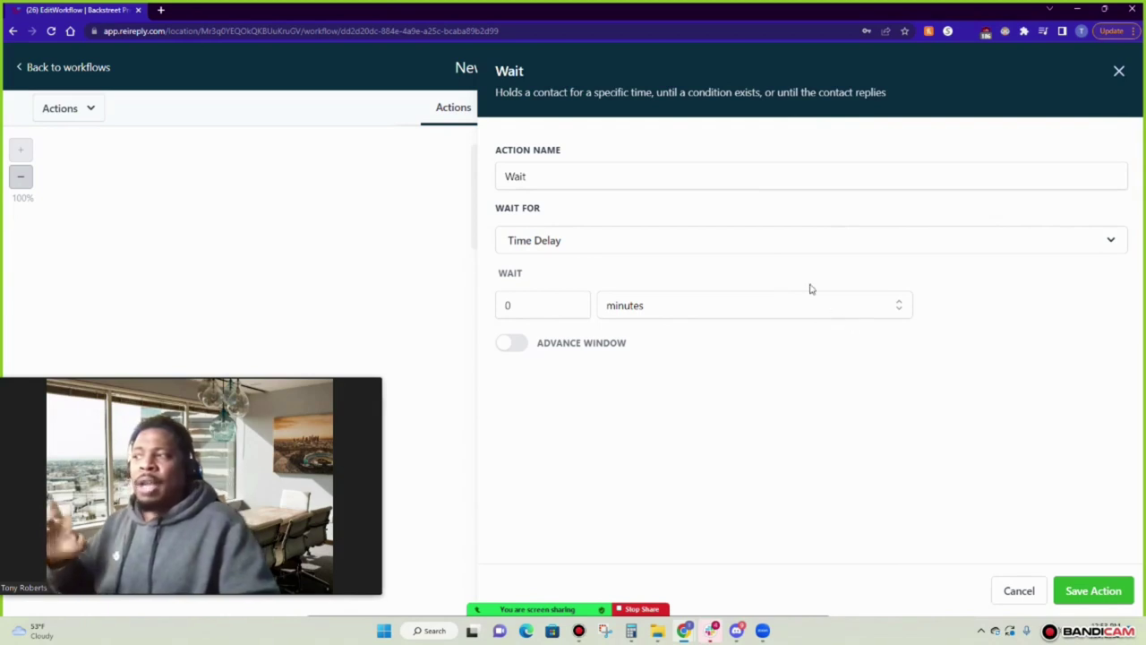
pyautogui.click(691, 240)
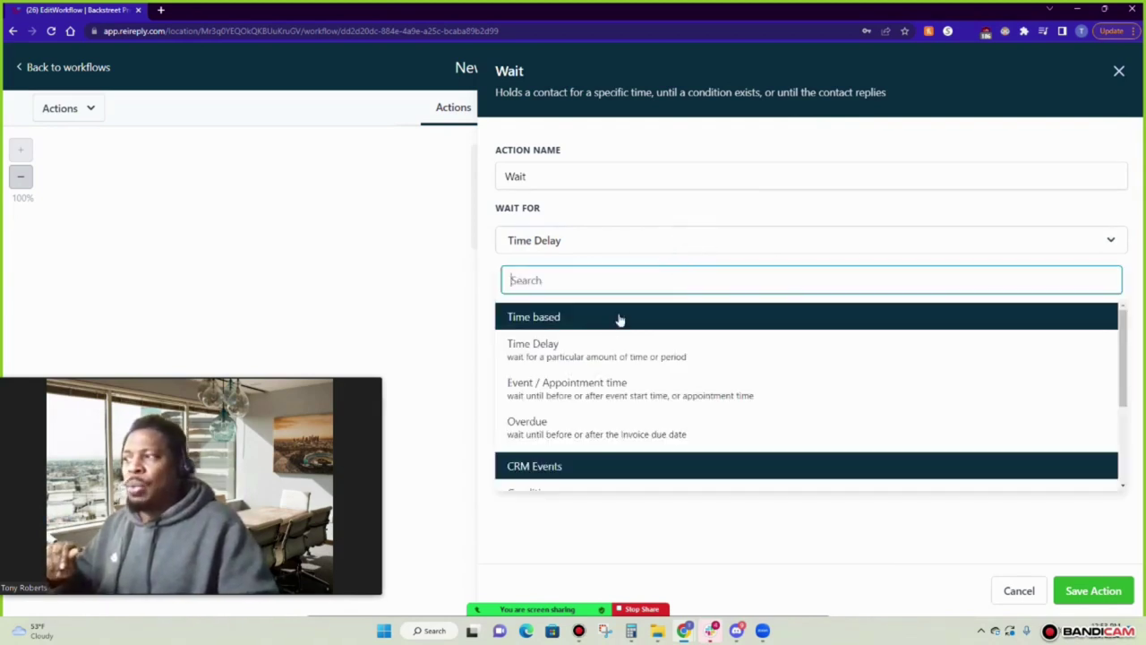
pyautogui.click(581, 356)
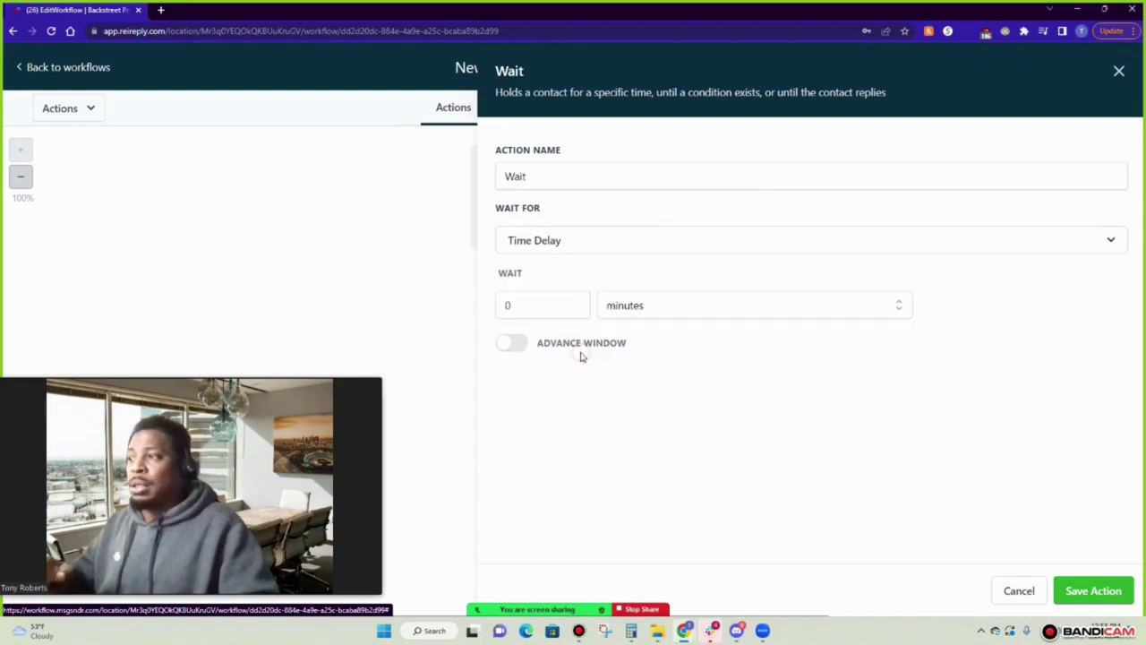
pyautogui.click(564, 309)
pyautogui.click(670, 308)
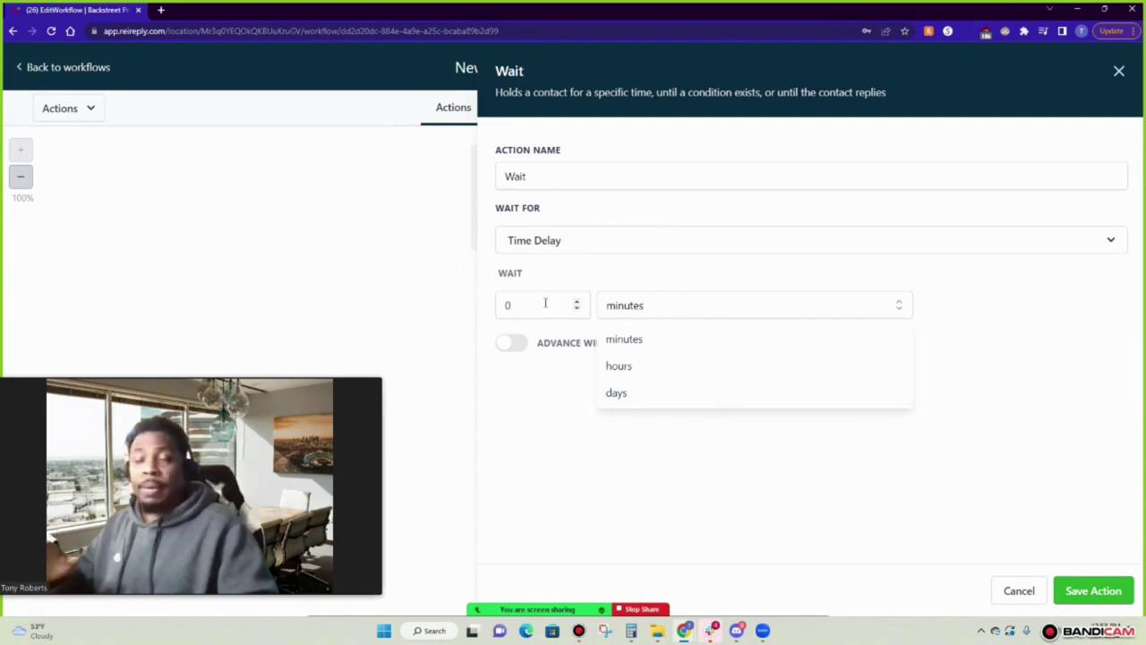
pyautogui.click(555, 174)
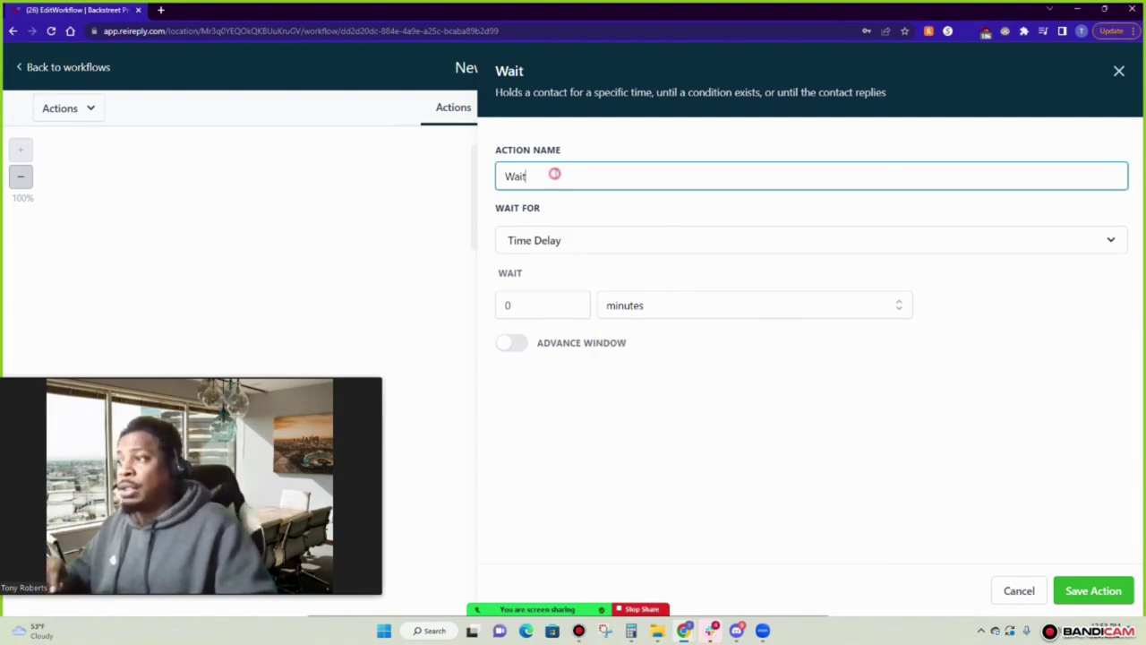
pyautogui.click(856, 250)
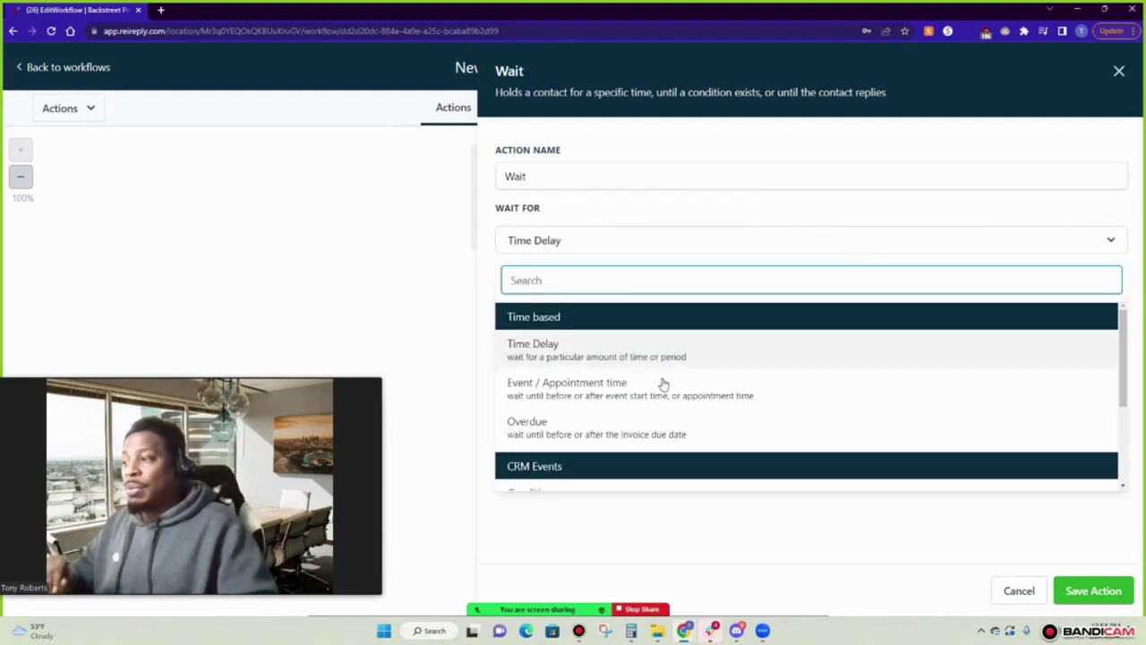
pyautogui.scroll(-3, 635, 403)
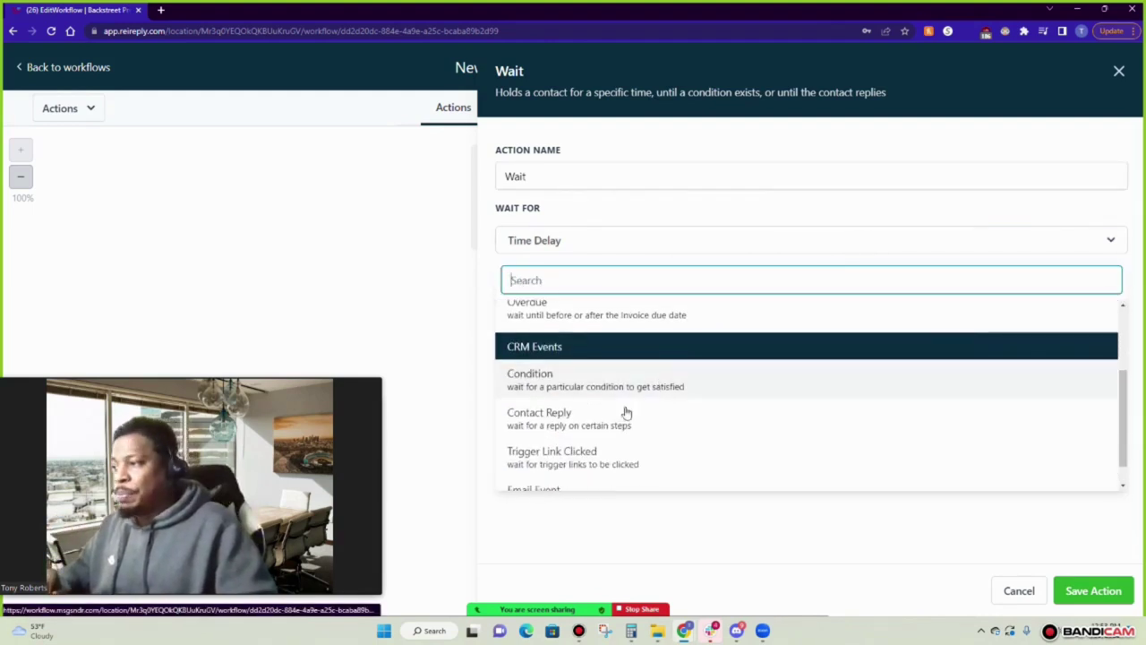
pyautogui.click(562, 430)
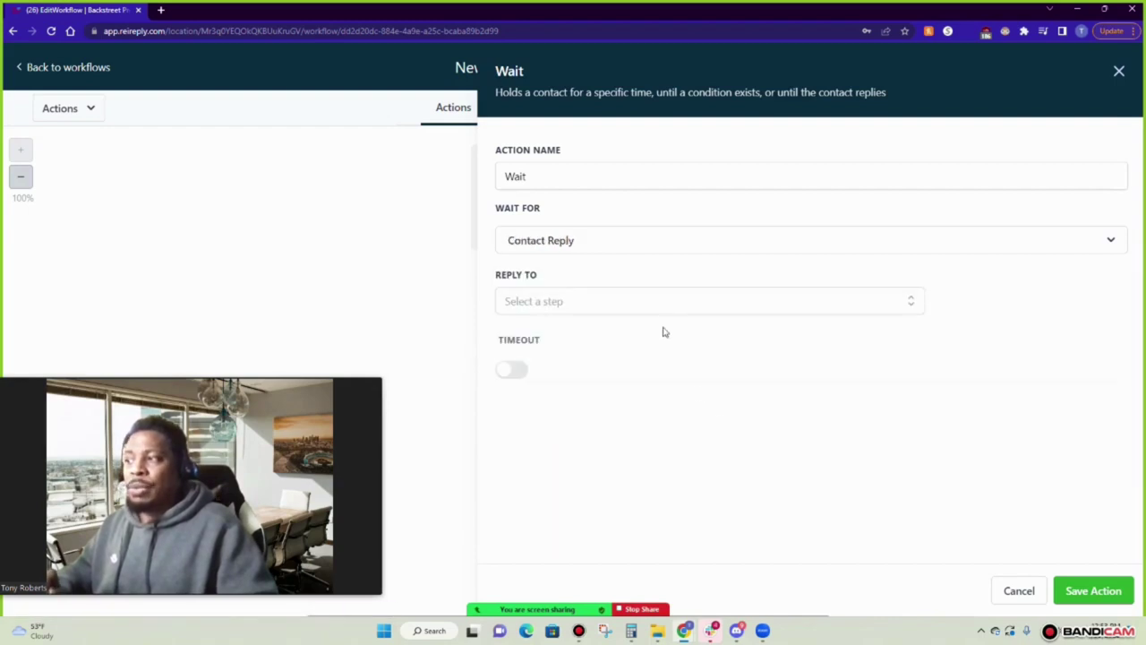
pyautogui.click(727, 304)
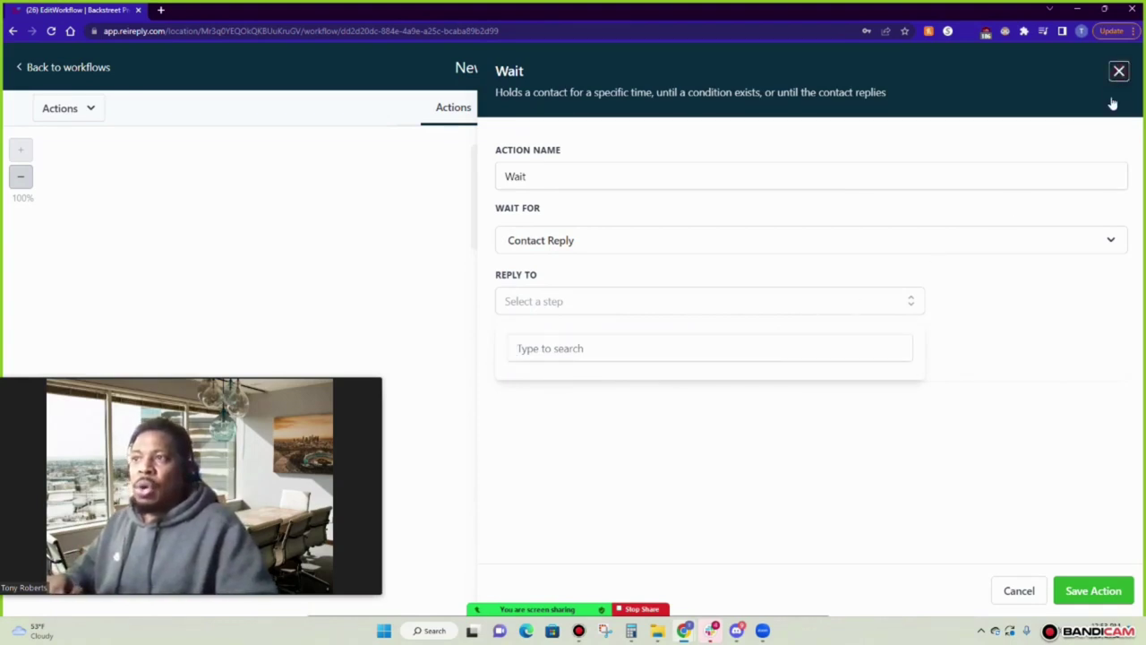
pyautogui.click(1118, 71)
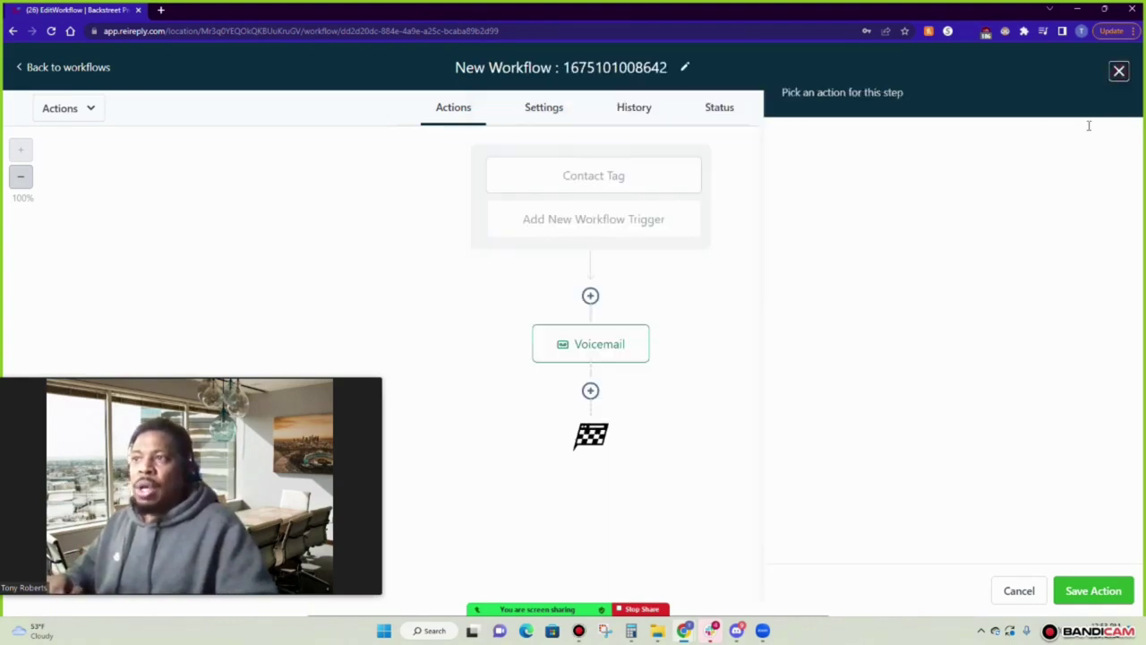
# Add a Send SMS action after the Voicemail step with the message "Hi There!" and save the action
pyautogui.click(590, 394)
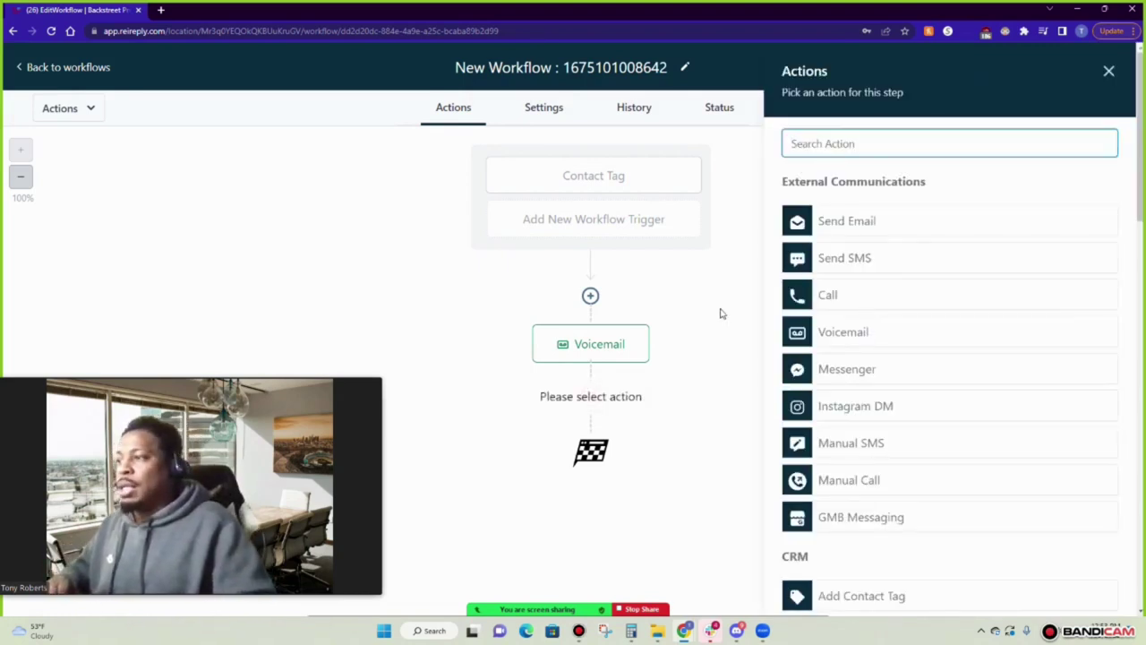
pyautogui.click(856, 260)
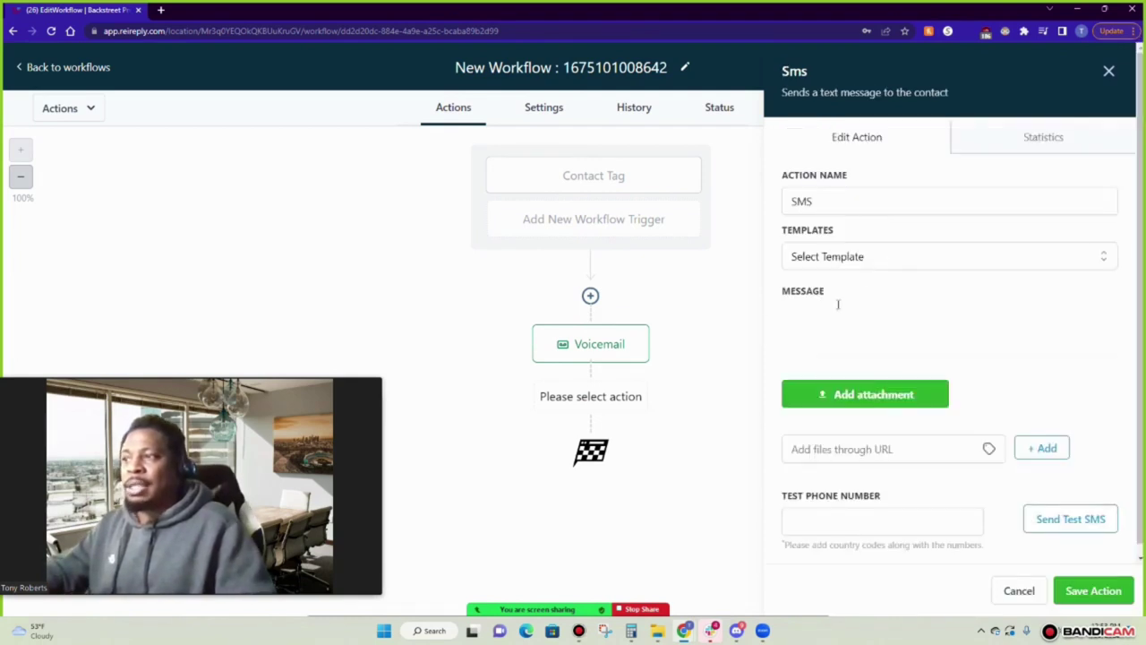
pyautogui.click(837, 379)
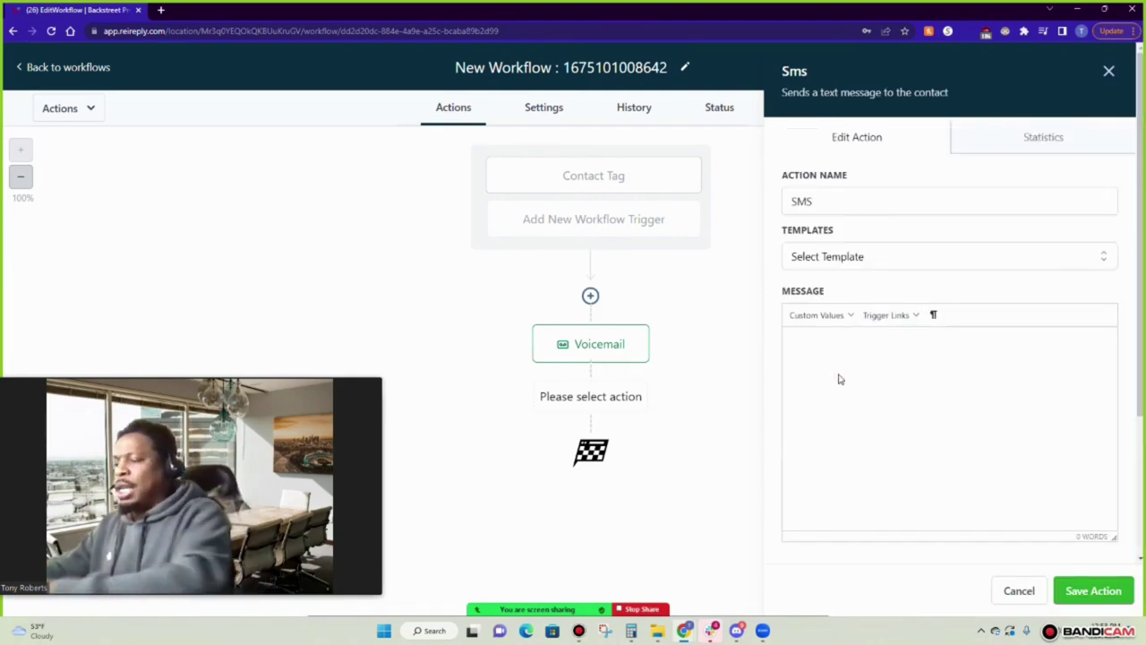
pyautogui.write('Hi There!')
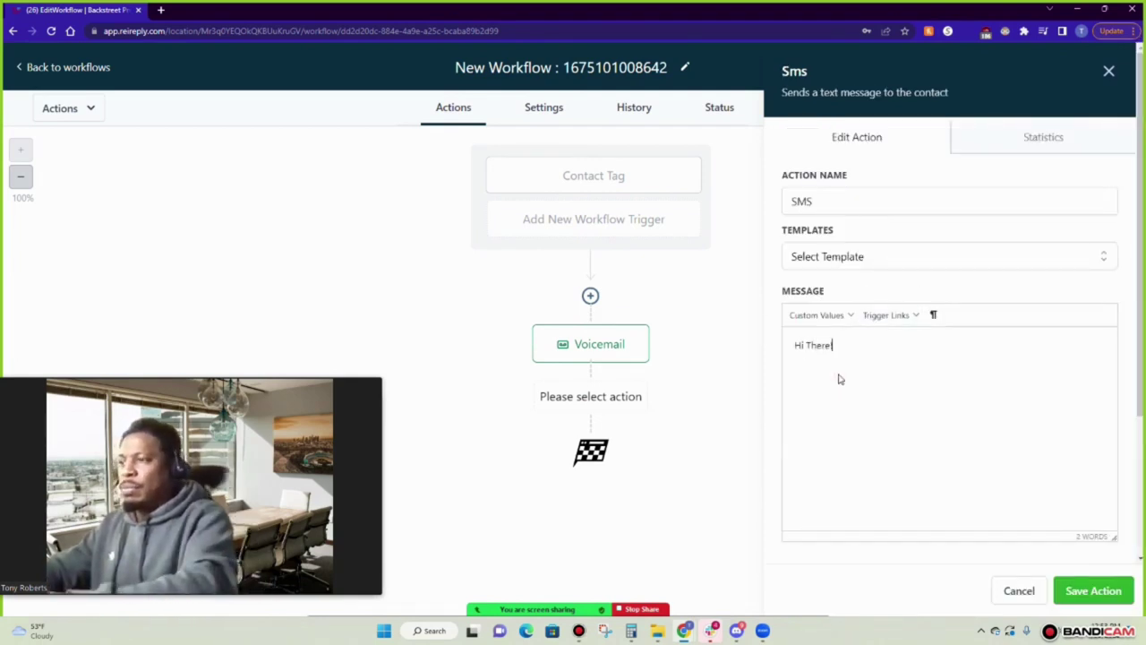
pyautogui.click(1078, 589)
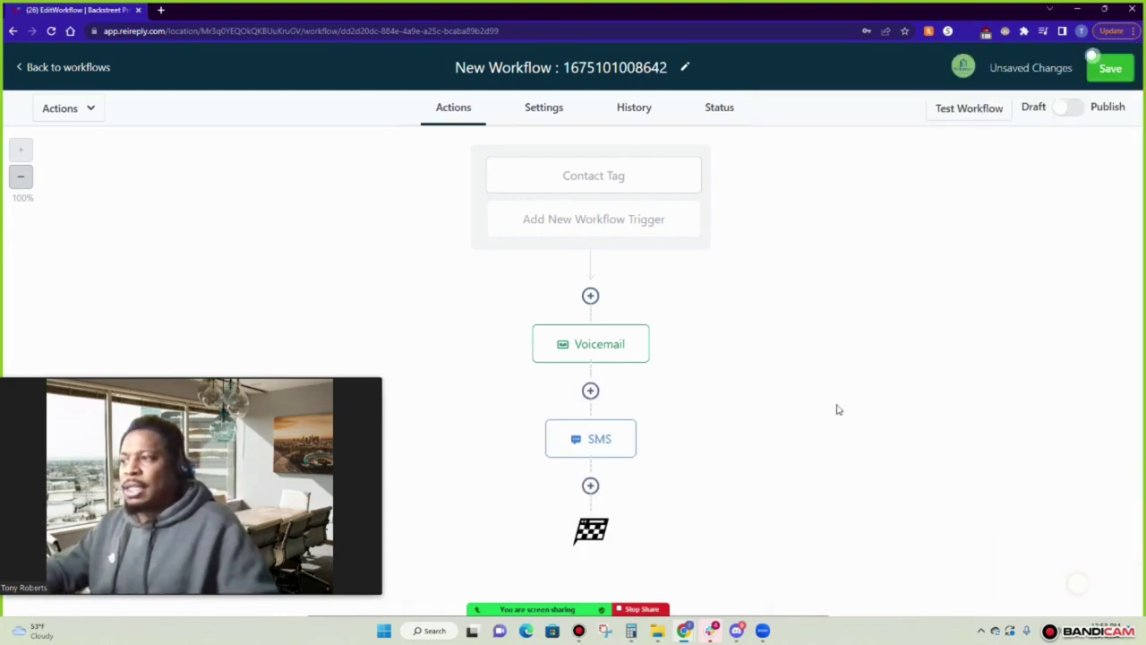
# Add a Wait action after the SMS step and make it wait for a Contact Reply to the SMS step
pyautogui.click(591, 487)
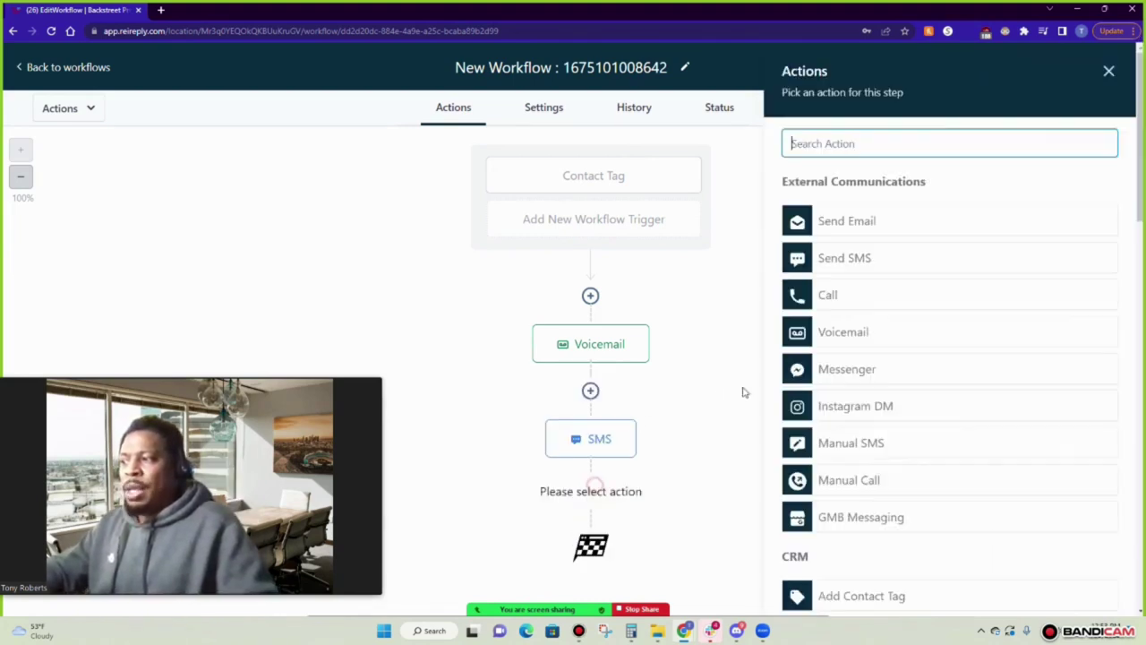
pyautogui.write('wait')
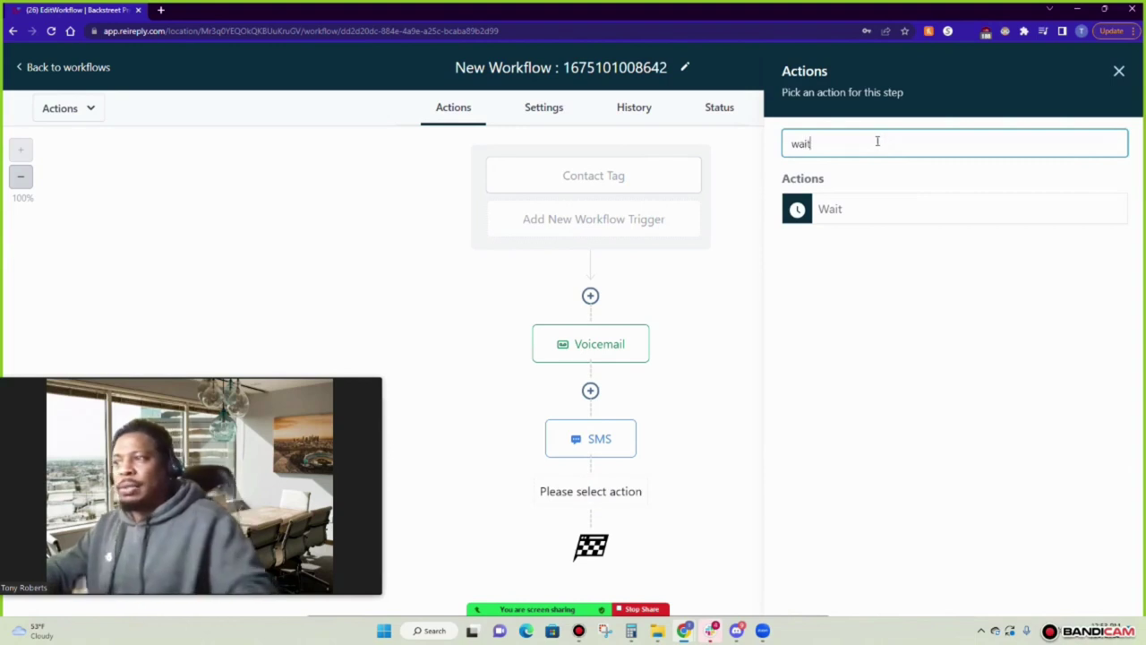
pyautogui.click(836, 213)
pyautogui.click(593, 247)
pyautogui.scroll(-3, 573, 443)
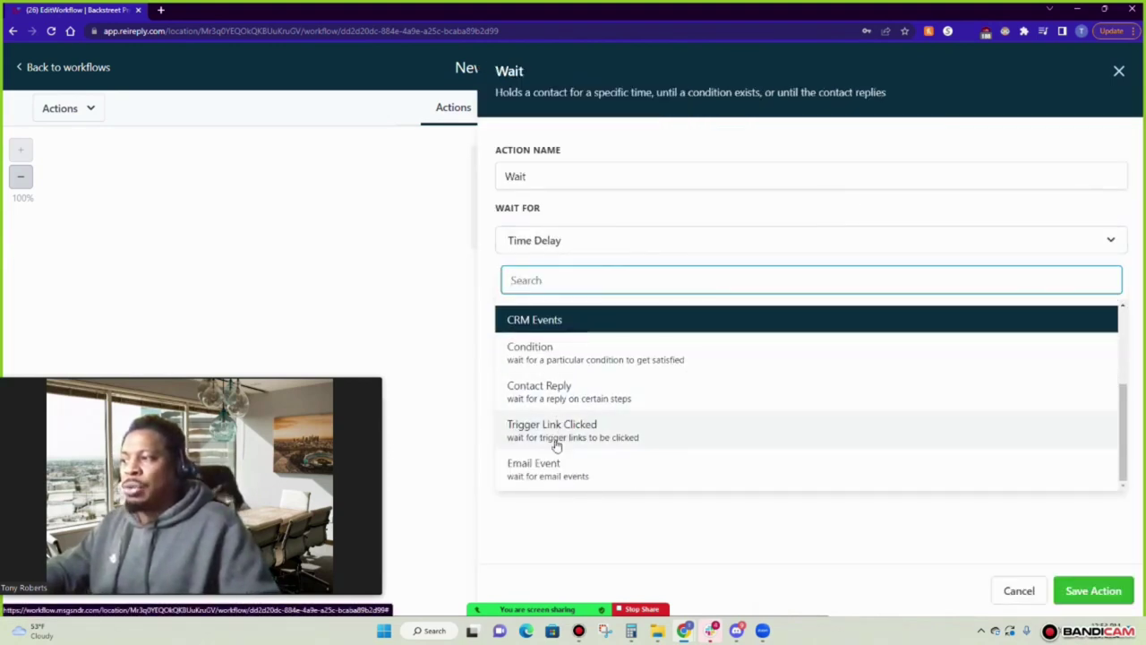
pyautogui.click(558, 391)
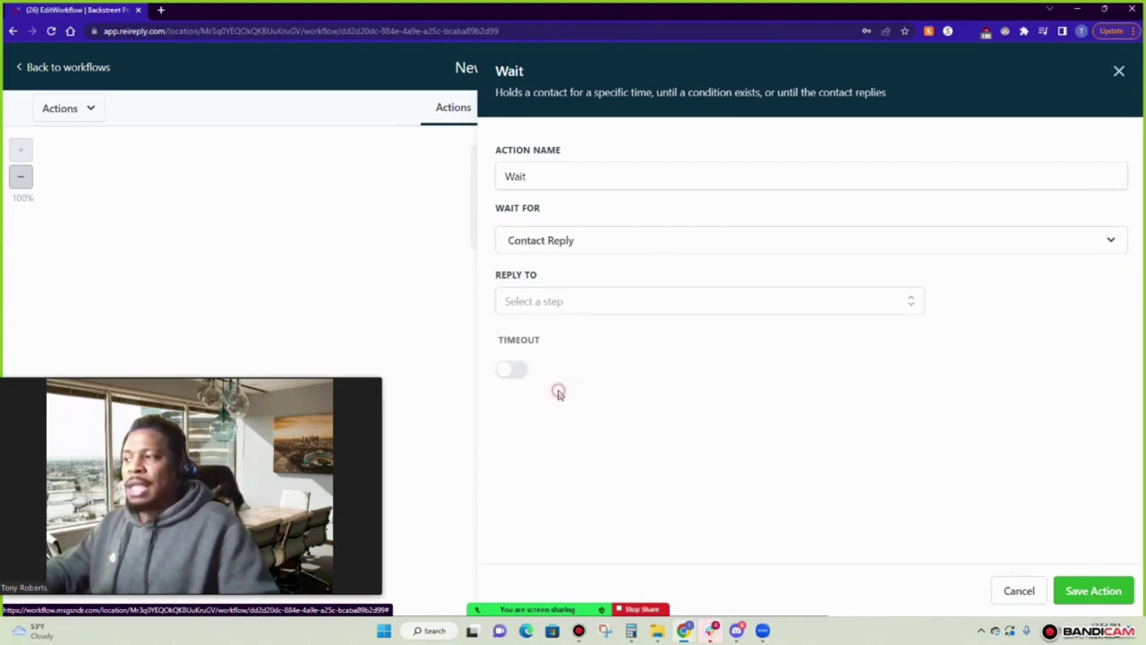
pyautogui.click(658, 301)
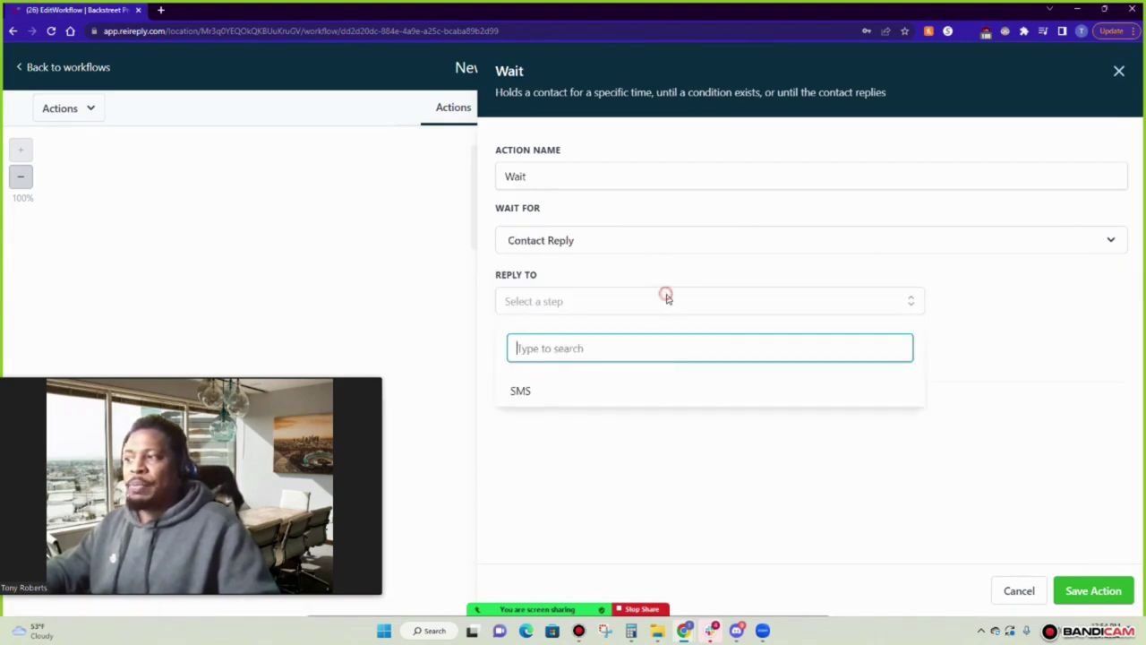
pyautogui.click(520, 392)
pyautogui.click(699, 472)
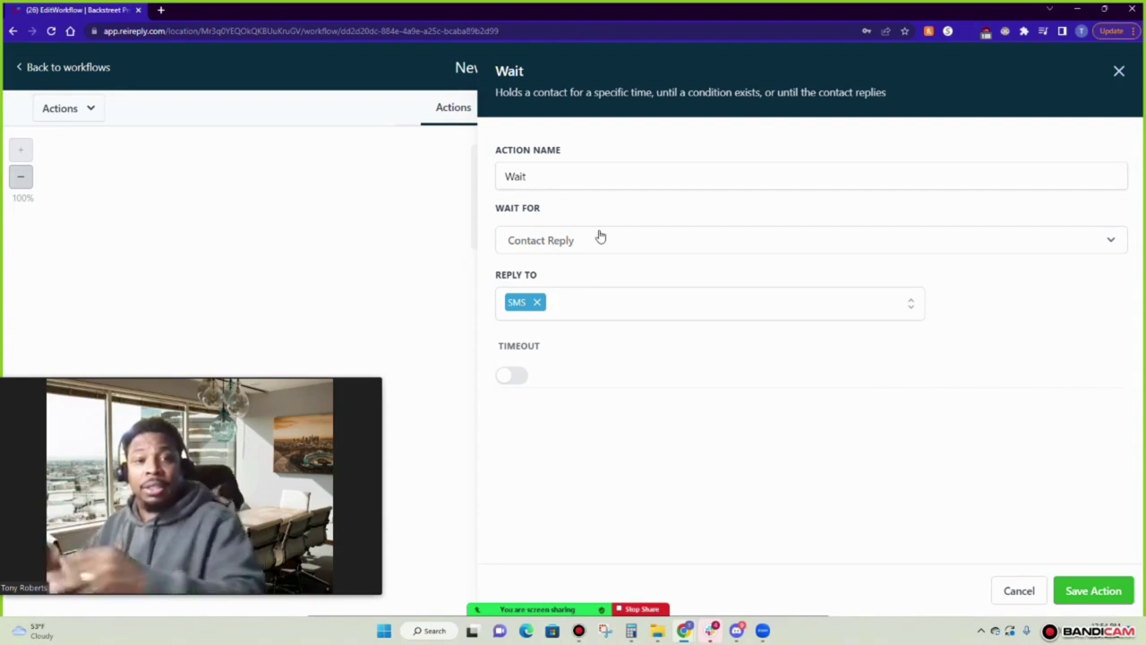
# Enable the Wait action's timeout, set it to 2 hours, and save the action
pyautogui.click(513, 378)
pyautogui.click(552, 412)
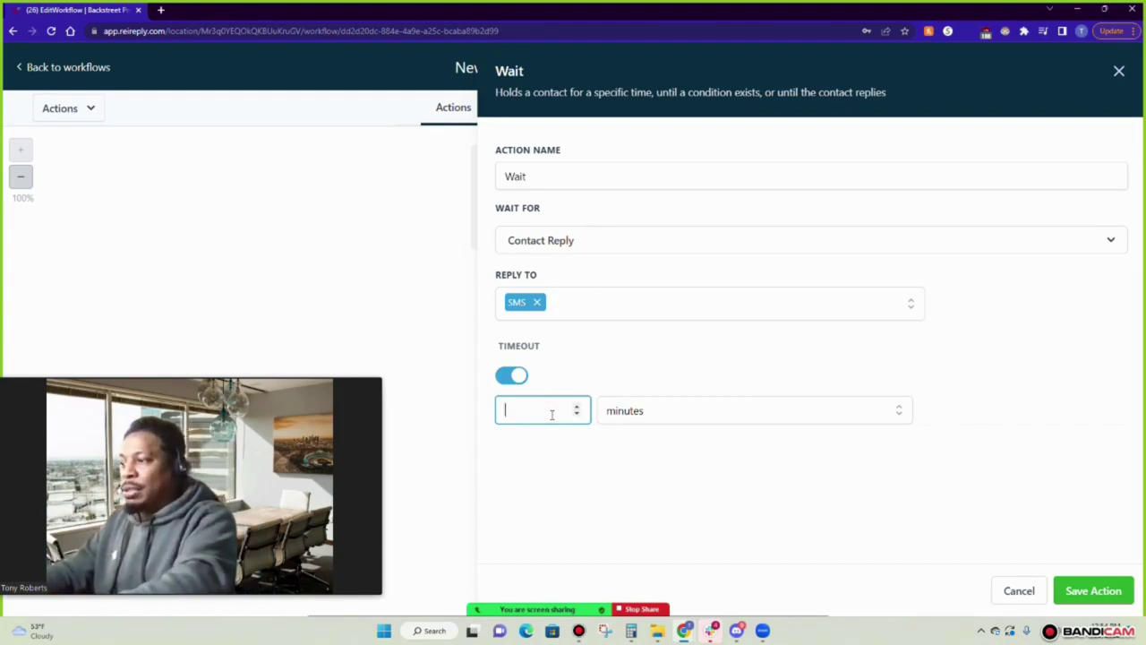
pyautogui.click(632, 411)
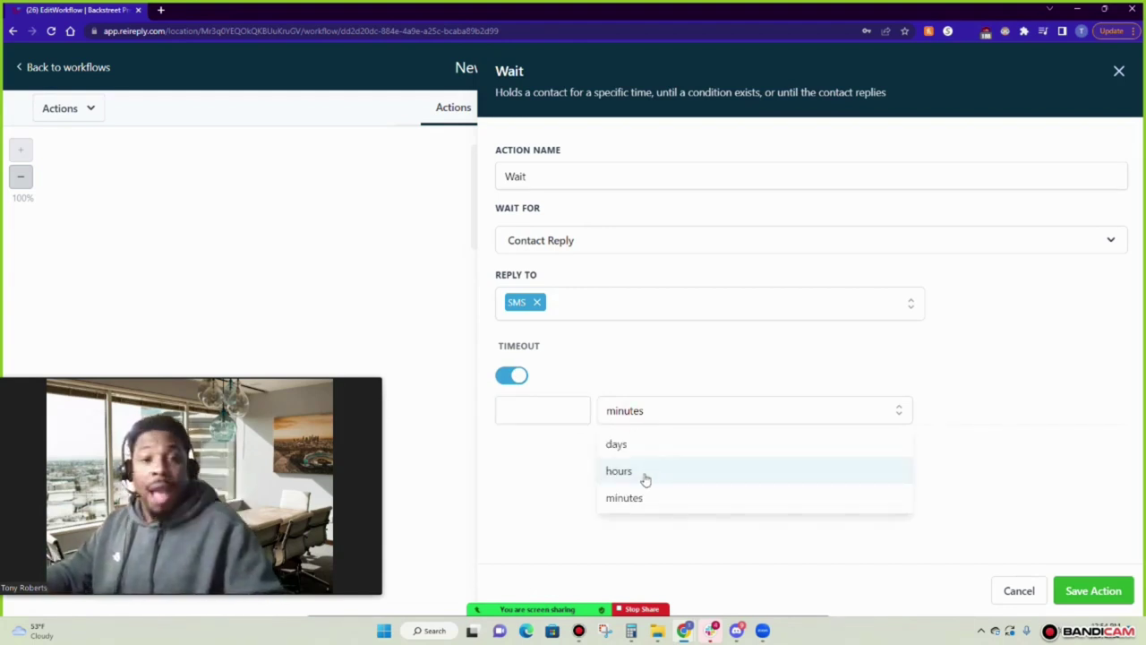
pyautogui.click(527, 407)
pyautogui.write('2')
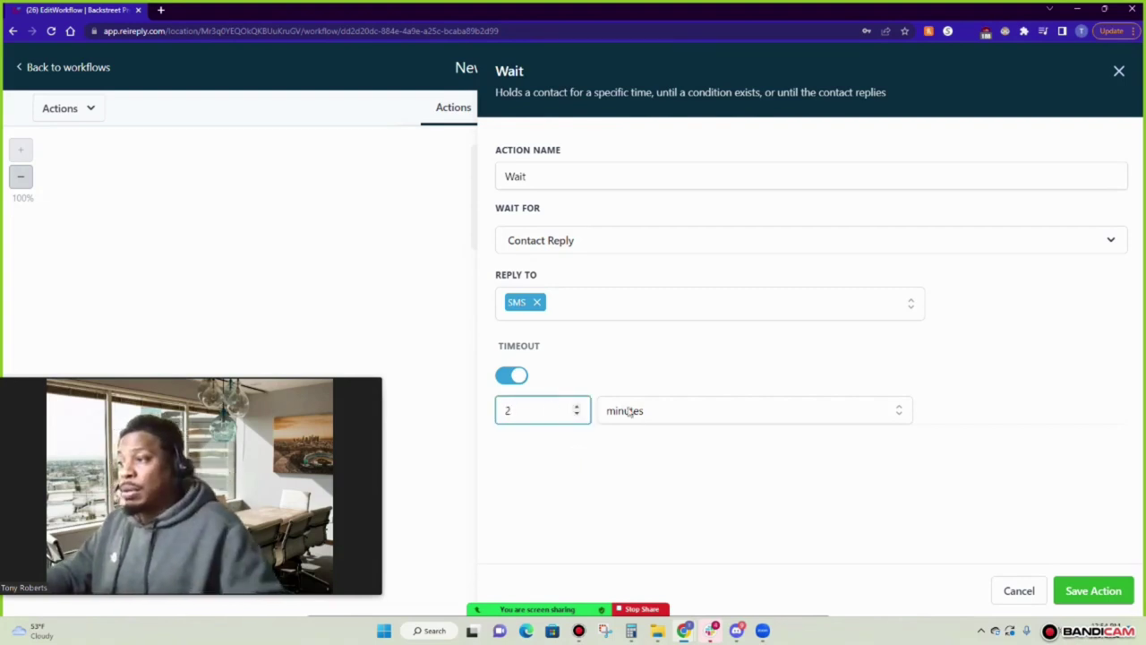
pyautogui.click(632, 411)
pyautogui.click(621, 473)
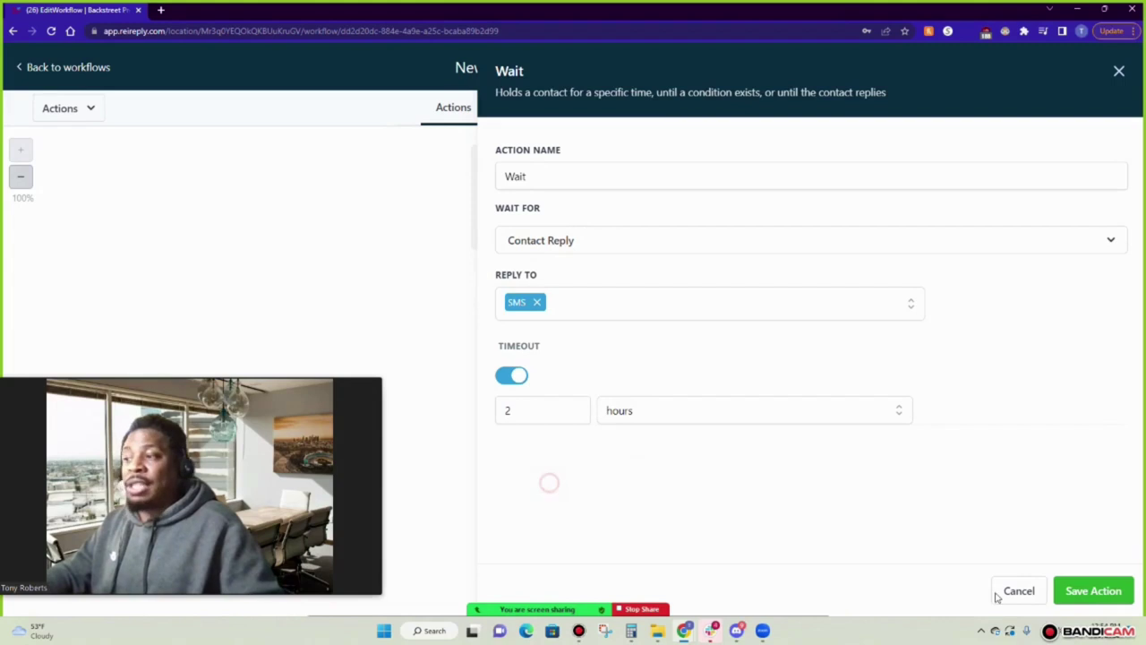
pyautogui.click(1108, 592)
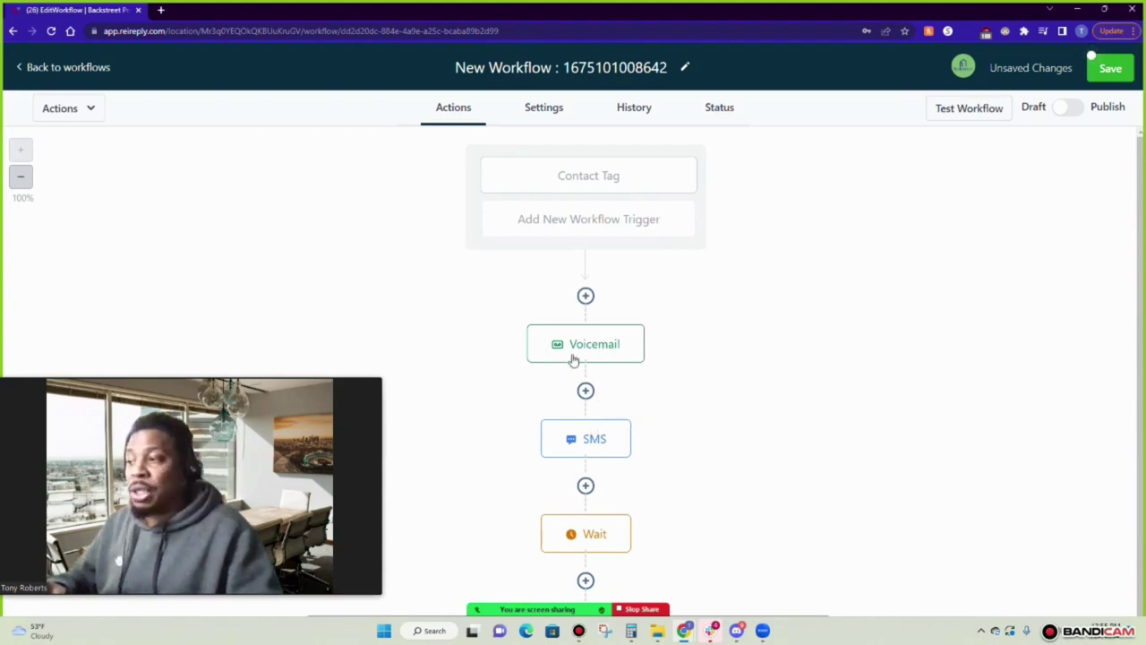
# Review the saved Wait action's reply and timeout settings and close them without changes
pyautogui.scroll(-1, 619, 398)
pyautogui.click(598, 475)
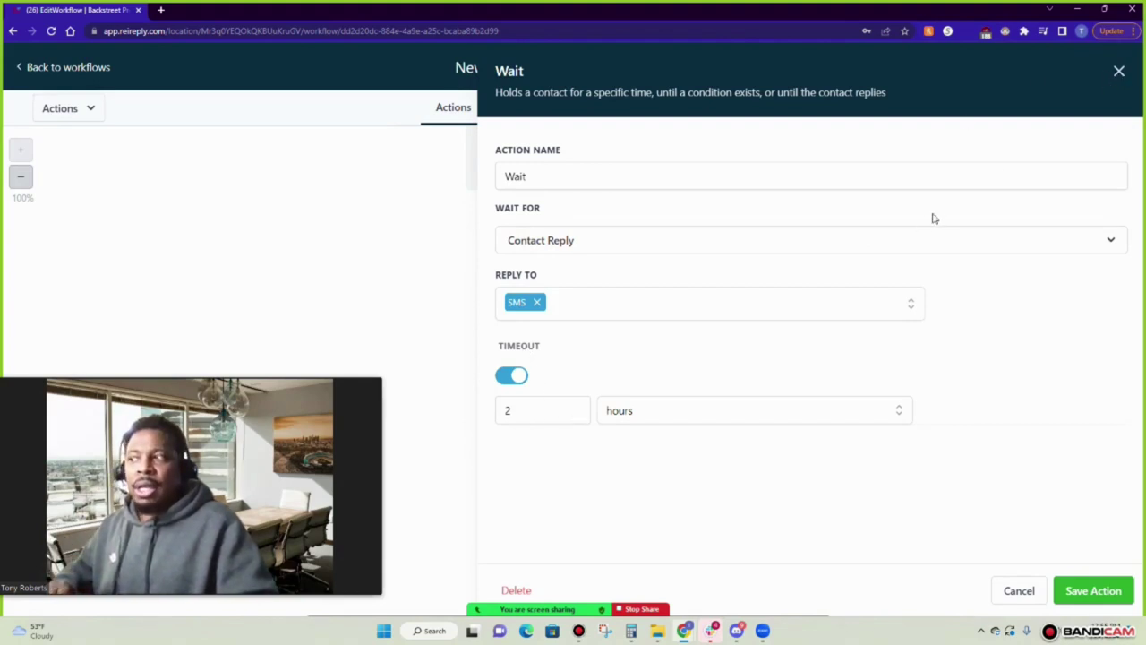
pyautogui.click(1118, 73)
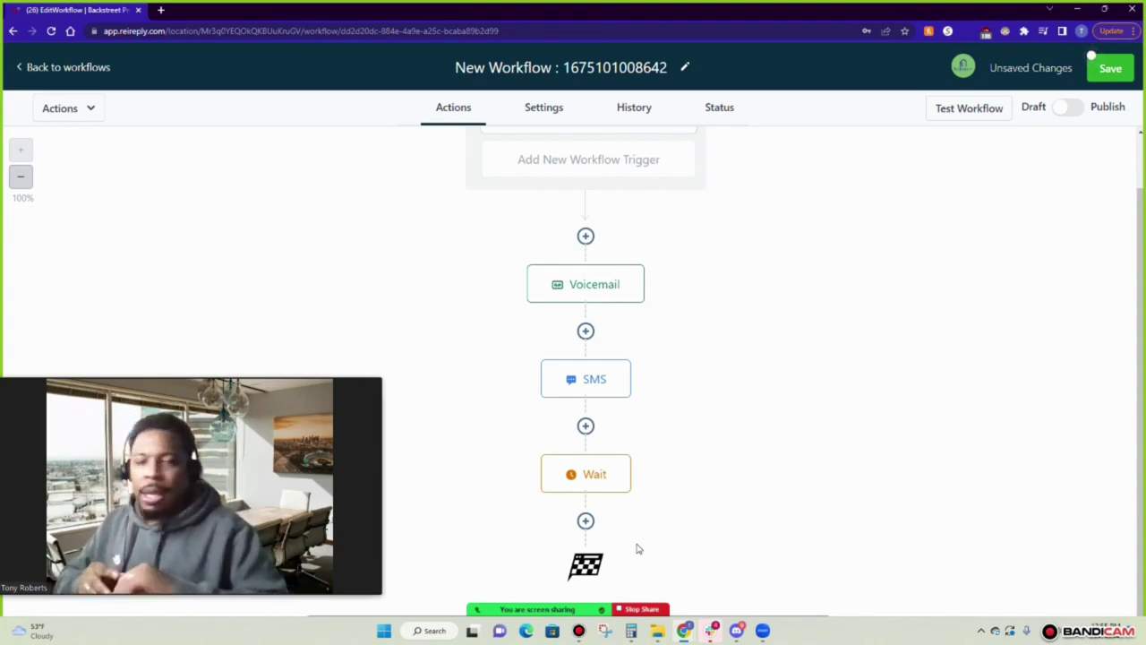
pyautogui.moveTo(617, 482)
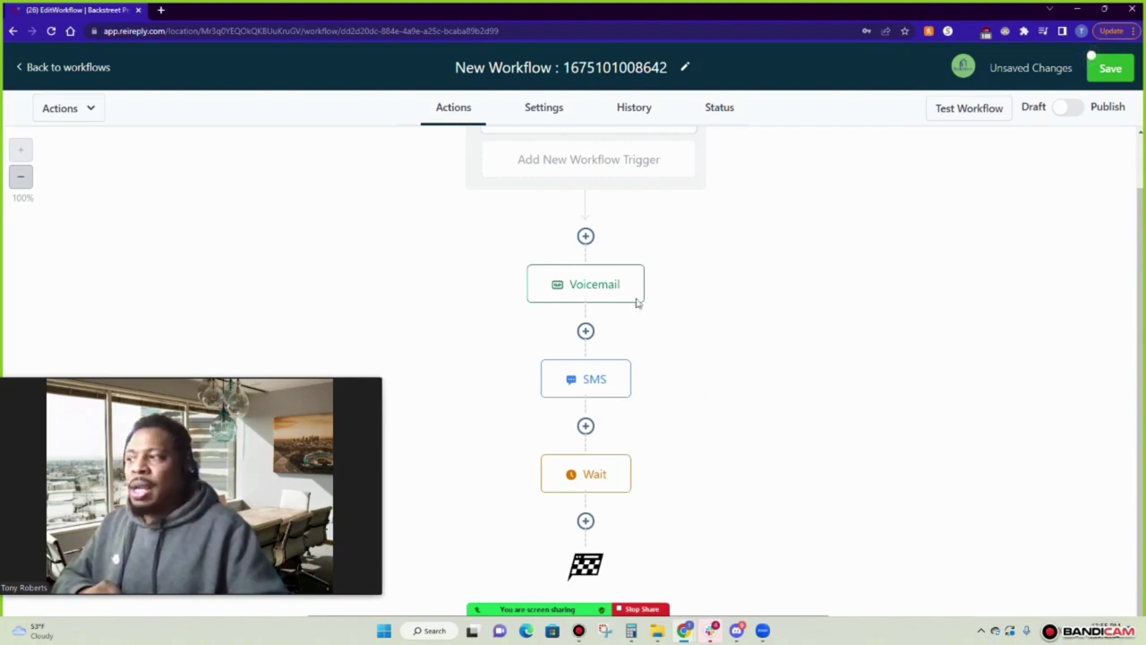
# Examine the list of actions available for the step after Wait and close it without adding one
pyautogui.click(587, 520)
pyautogui.scroll(-15, 975, 385)
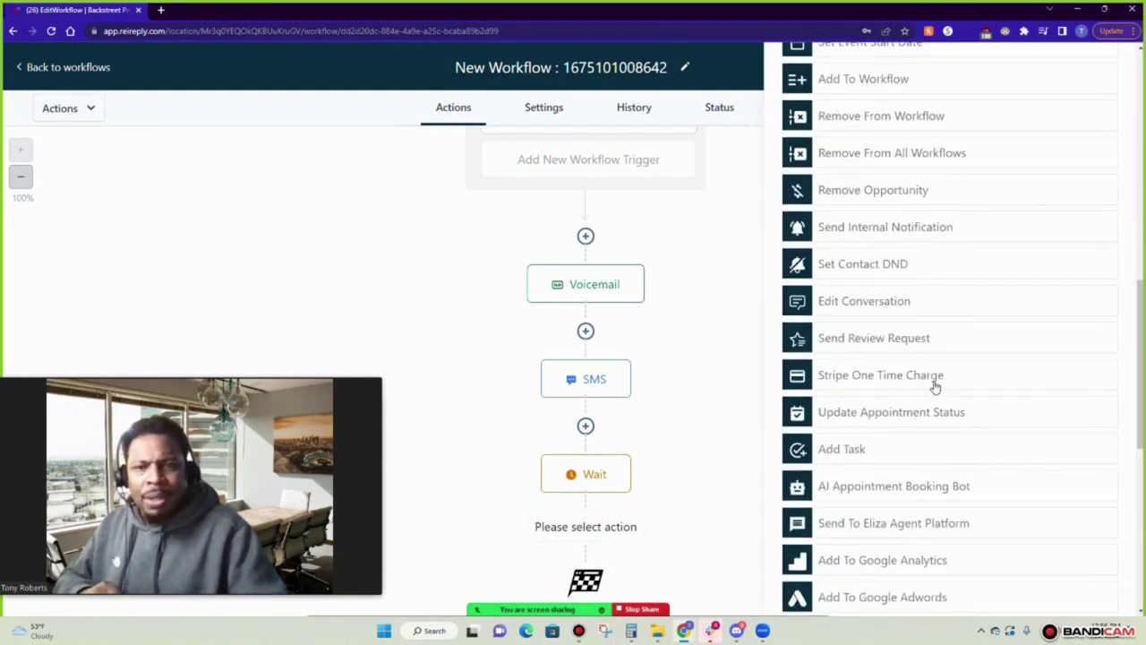
pyautogui.scroll(2, 934, 385)
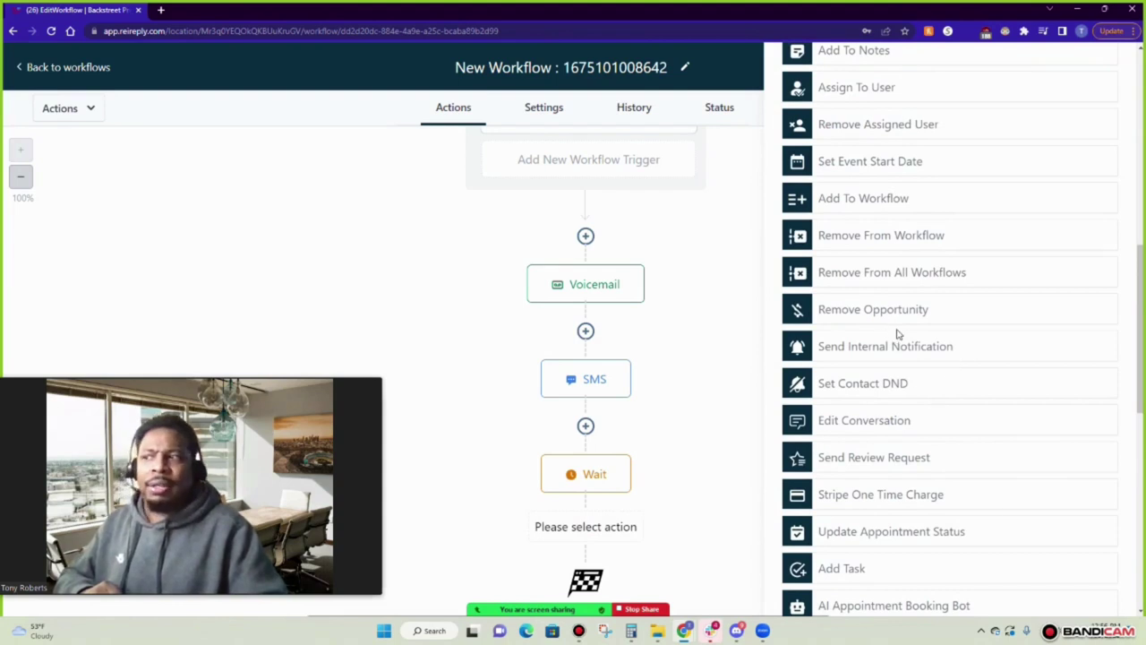
pyautogui.scroll(-3, 895, 501)
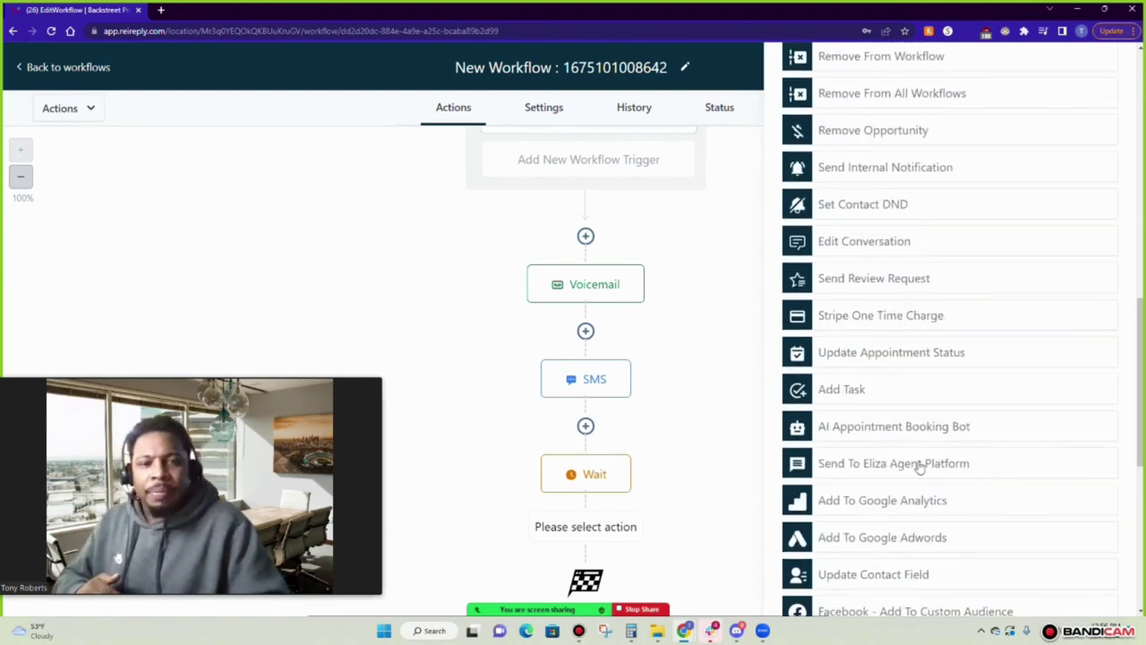
pyautogui.scroll(-4, 913, 461)
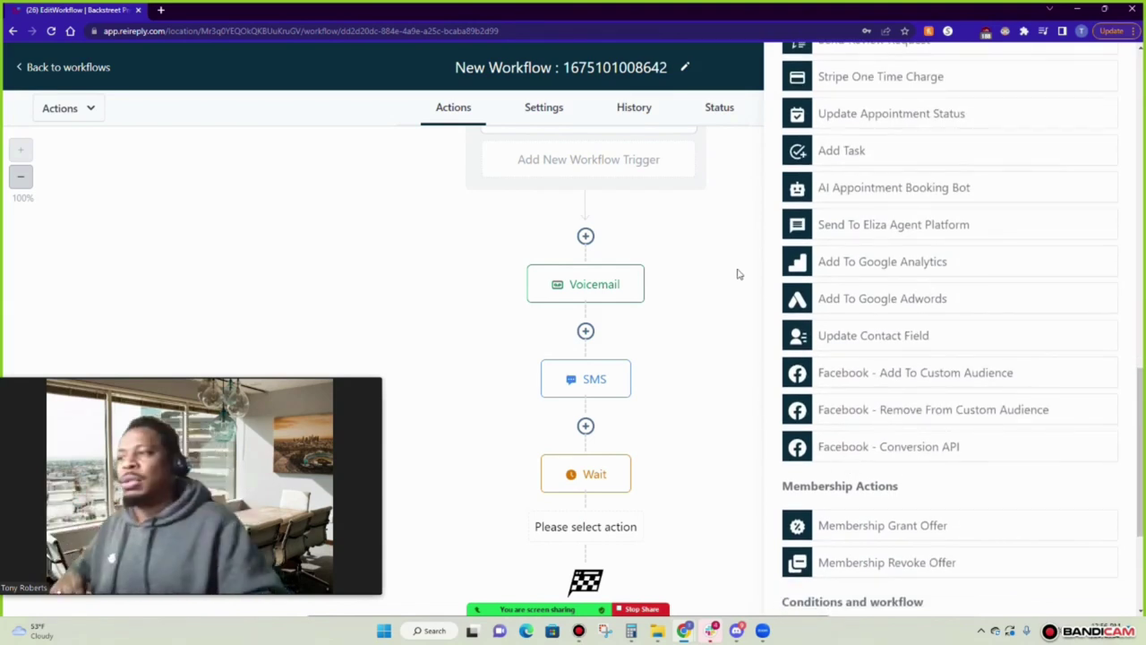
pyautogui.scroll(4, 1013, 220)
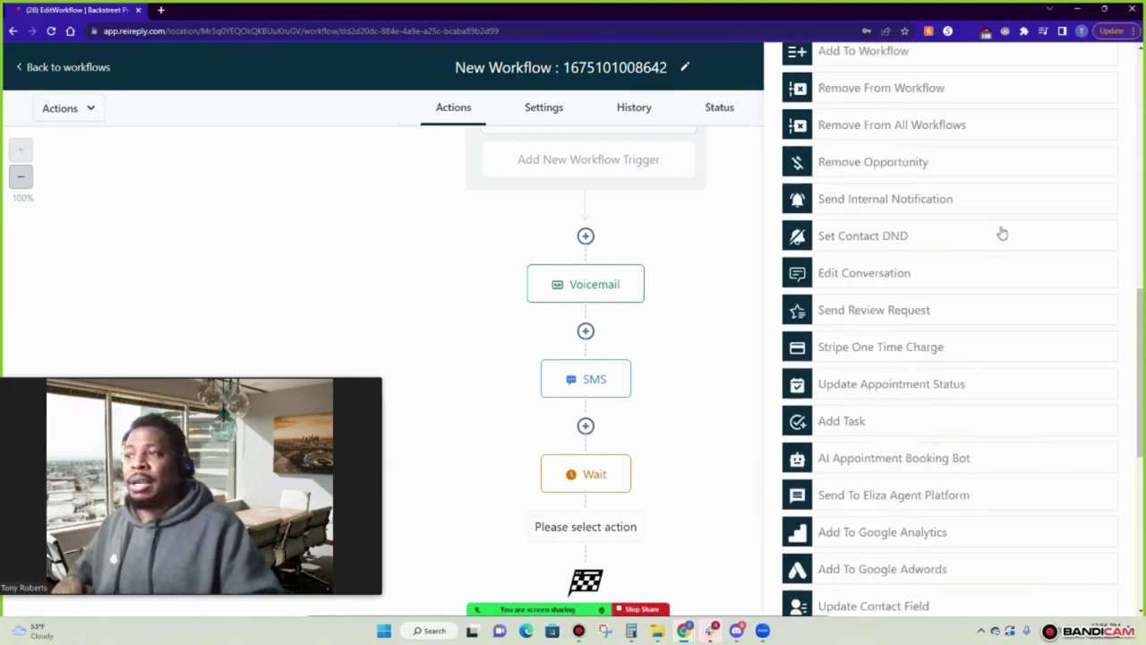
pyautogui.scroll(8, 1013, 221)
pyautogui.click(1110, 71)
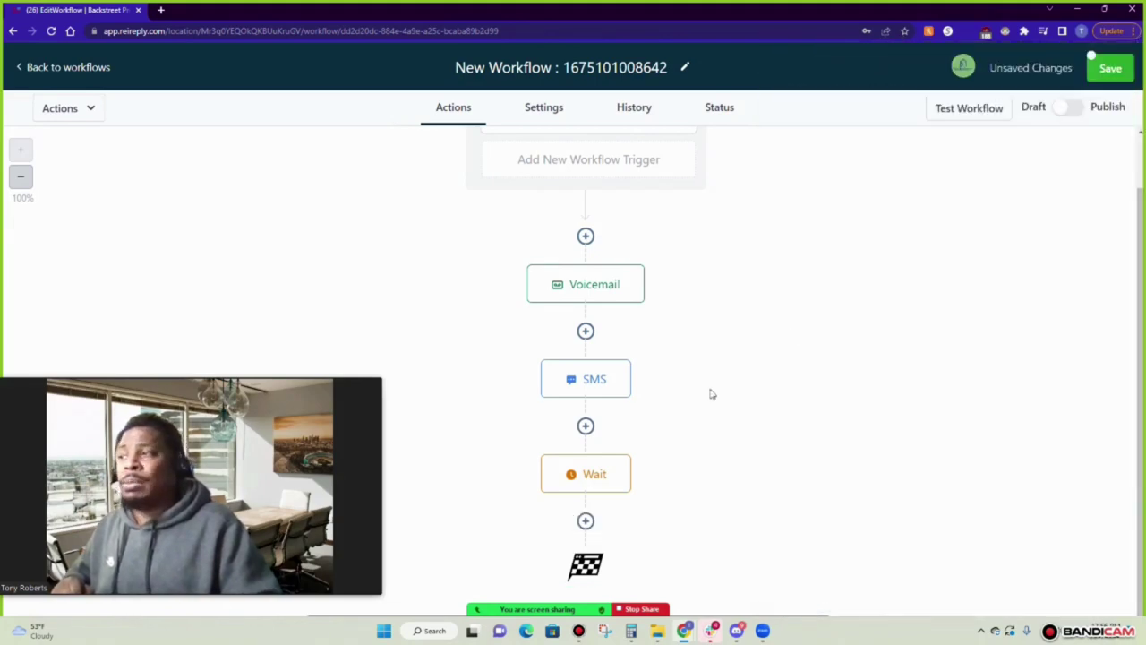